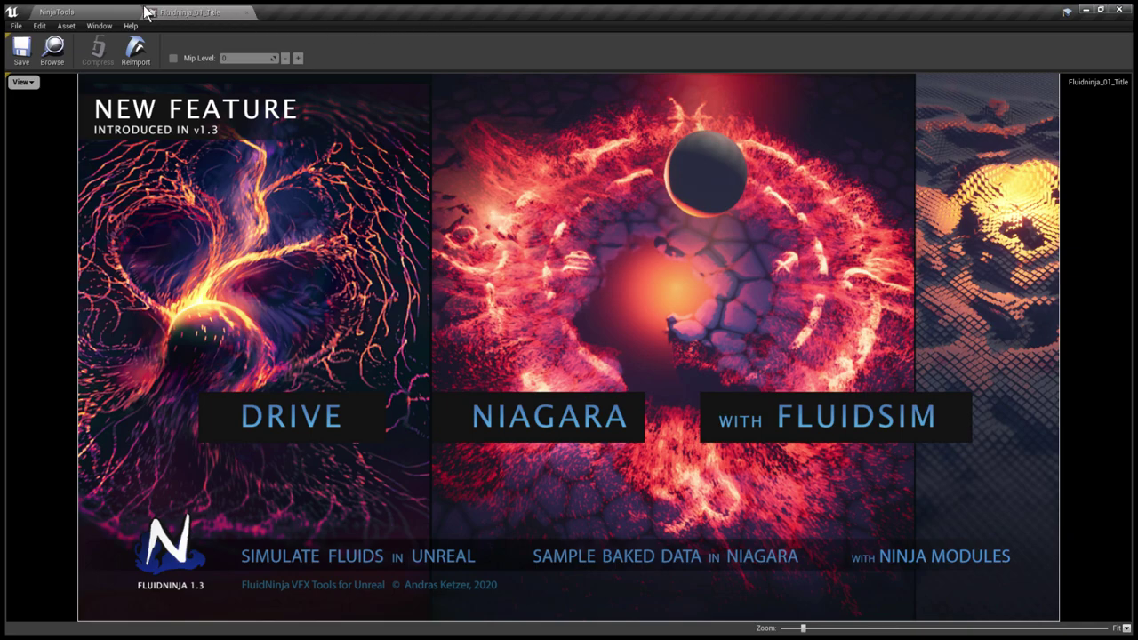
Open the Usecases_Niagara1 level and show its viewport fullscreen
{"action": "left_click", "coordinate": [58, 12]}
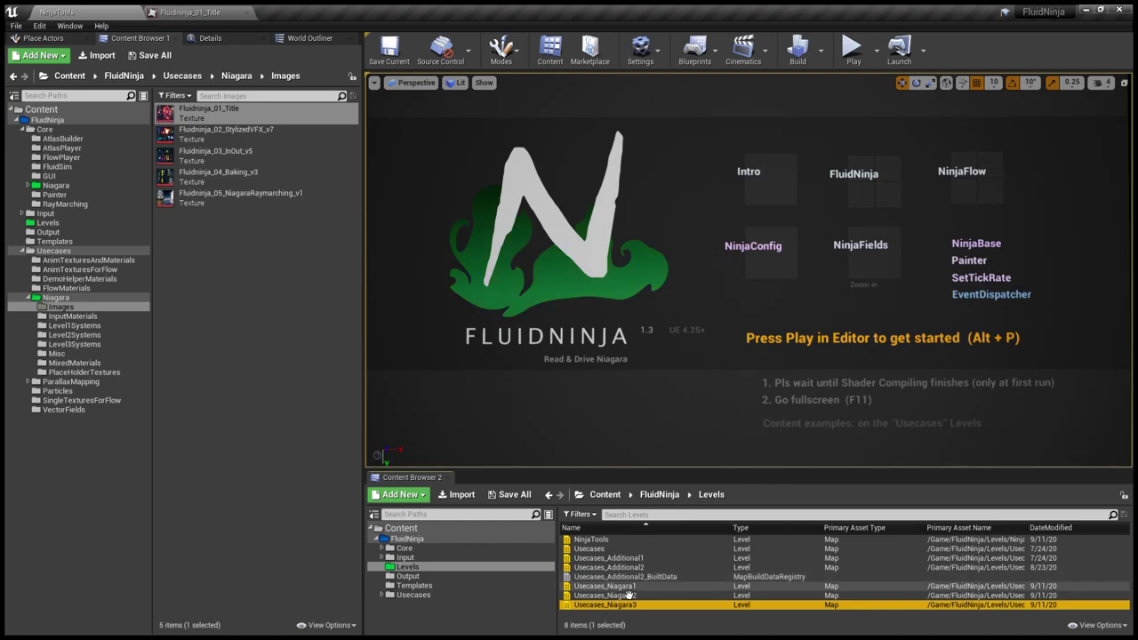
{"action": "left_click", "coordinate": [628, 587]}
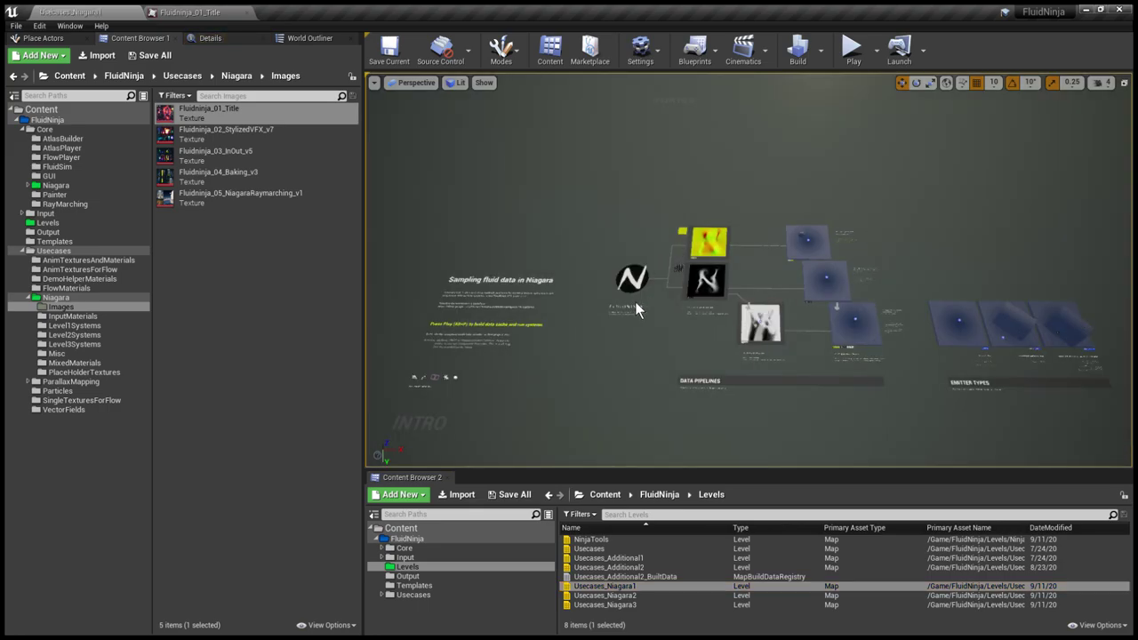
{"action": "key", "text": "F11"}
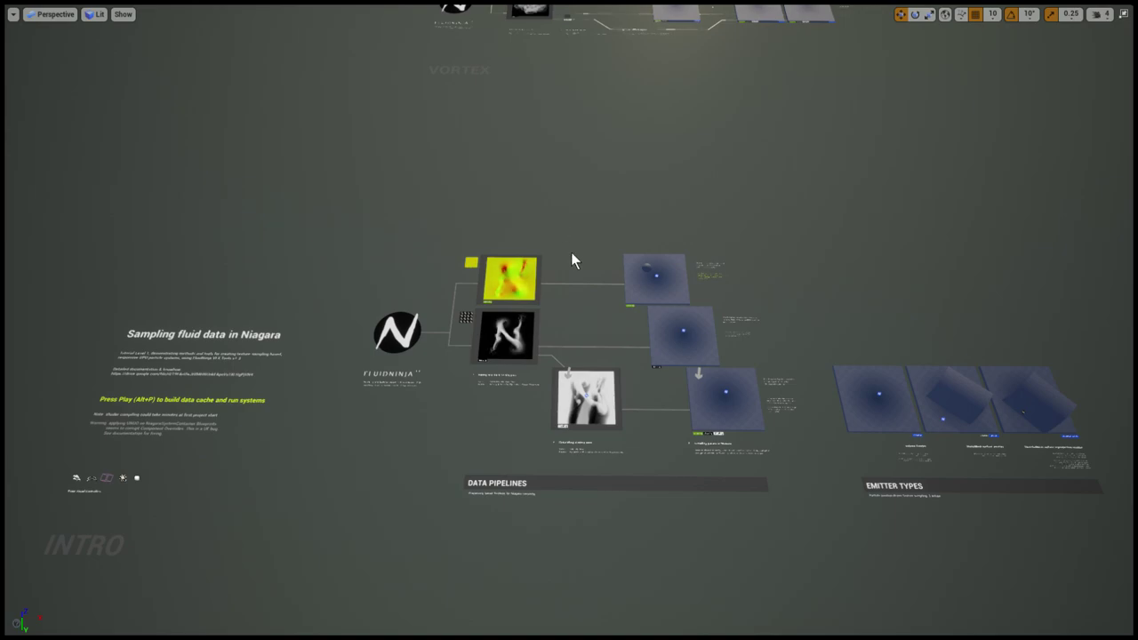
Focus the view on the shading pass board and look over the Data Pipelines section around it
{"action": "right_click_drag", "start_coordinate": [570, 253], "coordinate": [624, 267]}
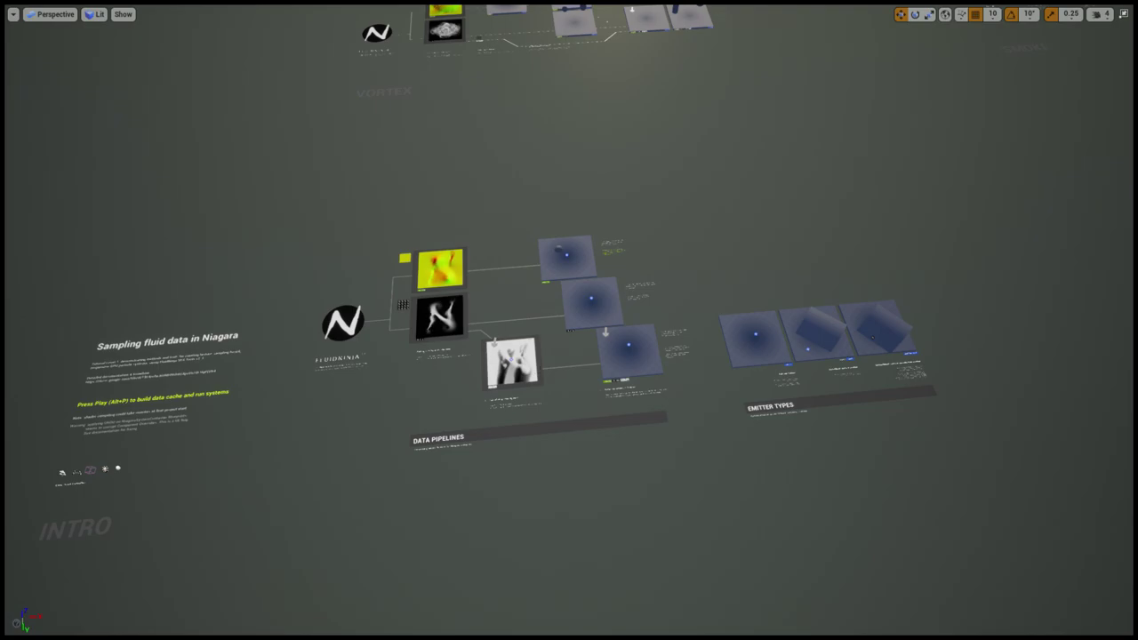
{"action": "left_click", "coordinate": [521, 367]}
{"action": "key", "text": "f"}
{"action": "key", "text": "s"}
{"action": "mouse_move", "coordinate": [376, 328]}
{"action": "right_mouse_down"}
{"action": "mouse_move", "coordinate": [379, 360]}
{"action": "mouse_move", "coordinate": [412, 357]}
{"action": "mouse_move", "coordinate": [360, 356]}
{"action": "right_mouse_up"}
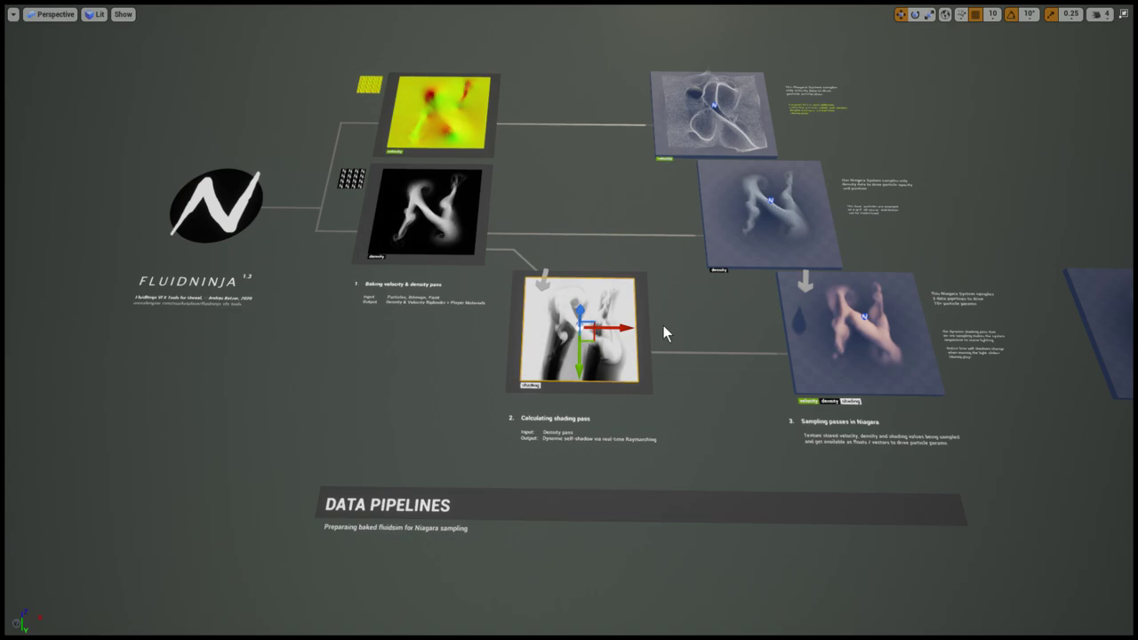
Play the level, inspect the velocity, density and shading system of the Data Pipelines section up close, and stop playing
{"action": "key", "text": "alt+p"}
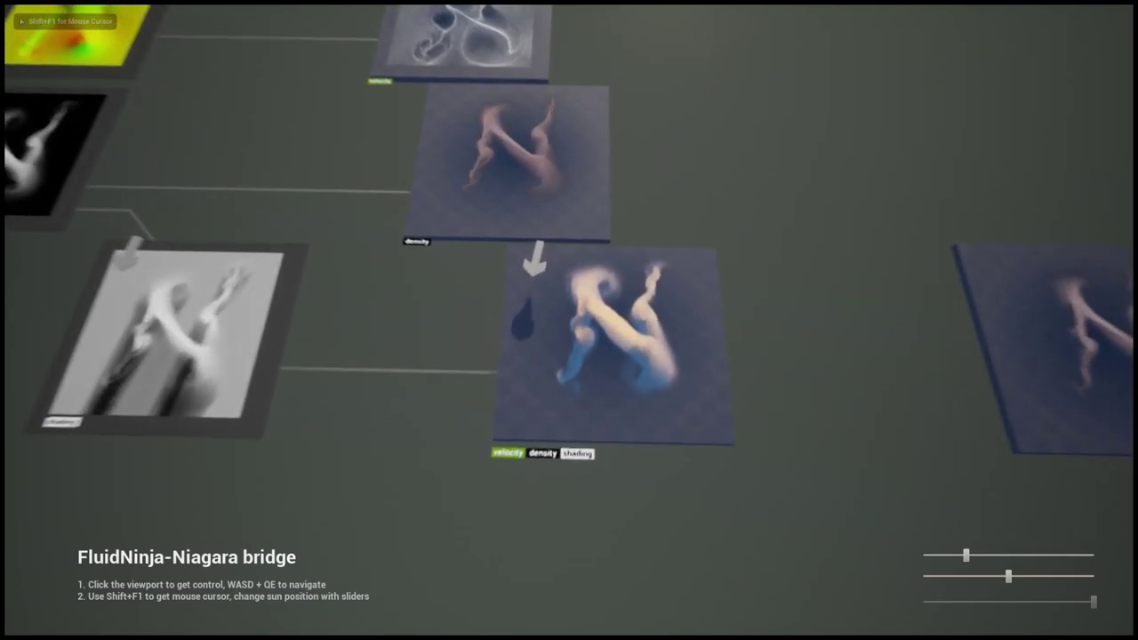
{"action": "key", "text": "s"}
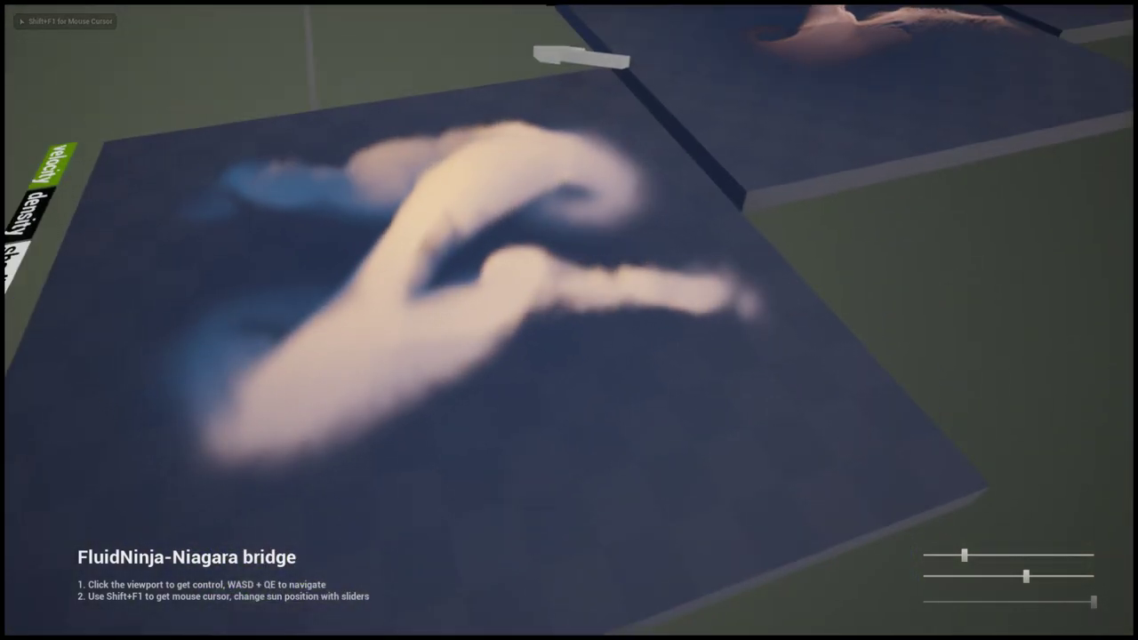
{"action": "key", "text": "Escape"}
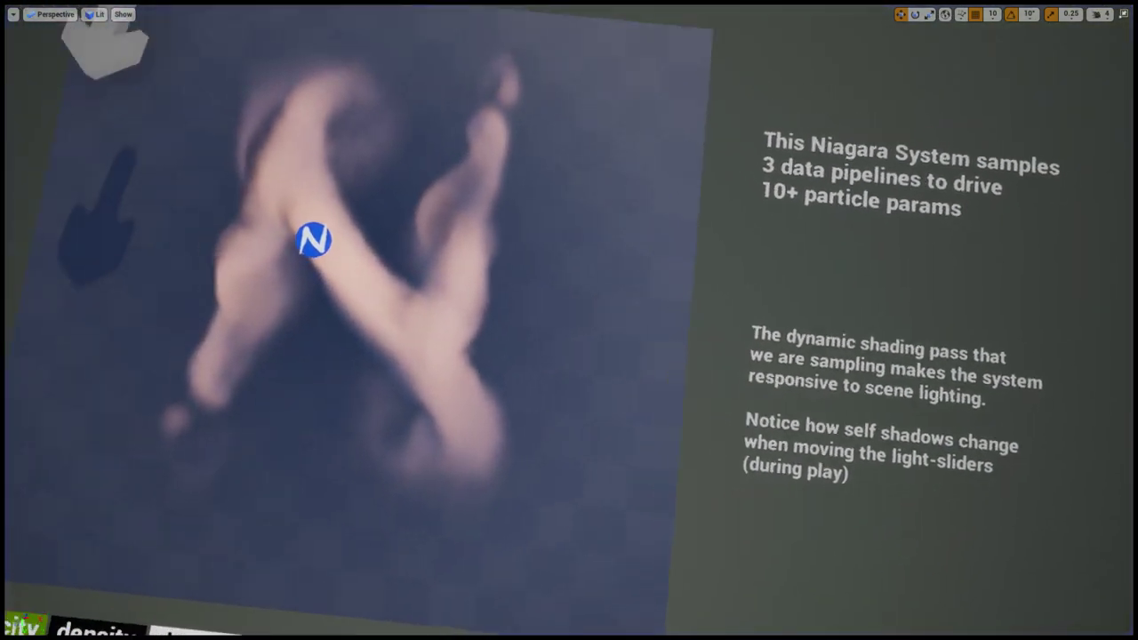
Look over the Sampling passes in Niagara boards and approach the three boards of the Emitter Types section
{"action": "key", "text": "s"}
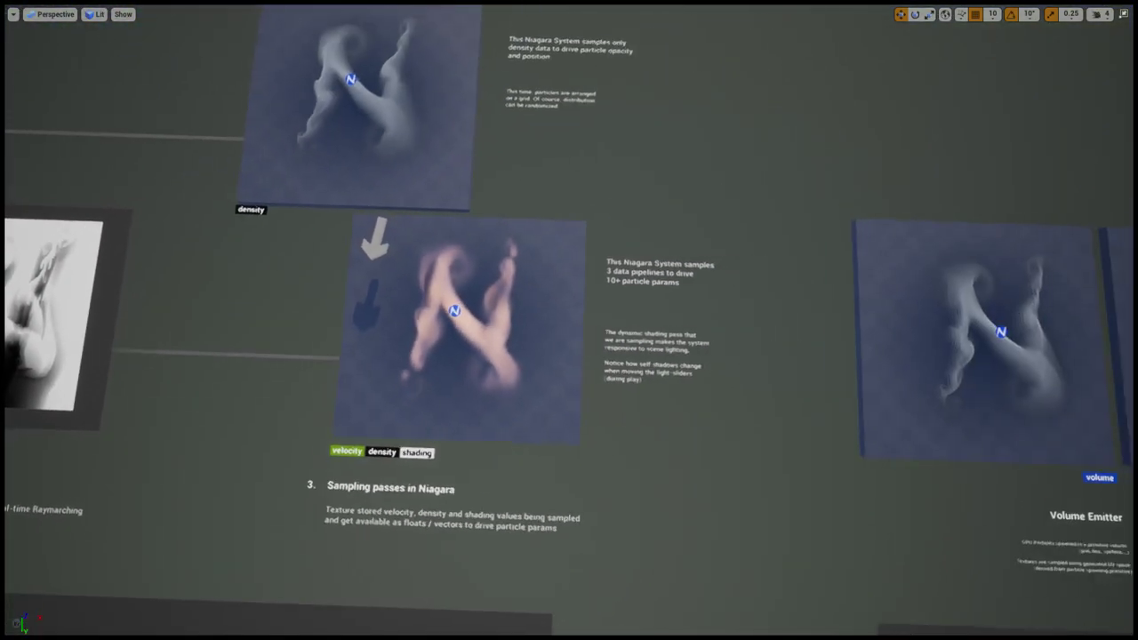
{"action": "key", "text": "s"}
{"action": "key", "text": "s"}
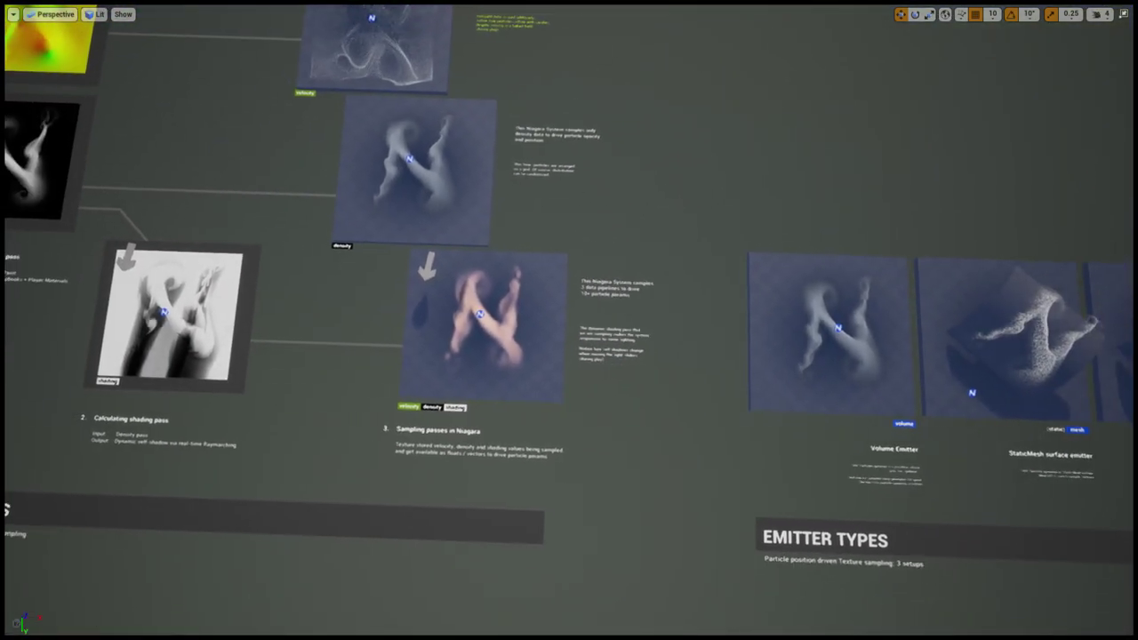
{"action": "key", "text": "d"}
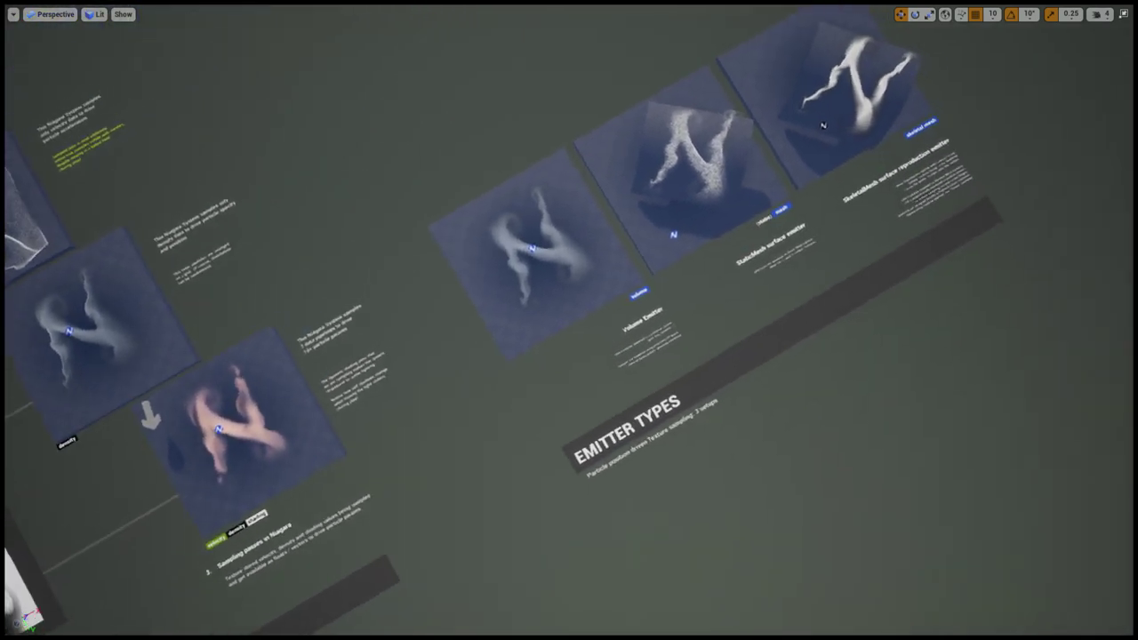
{"action": "right_click_drag", "start_coordinate": [700, 373], "coordinate": [588, 293]}
{"action": "key", "text": "w"}
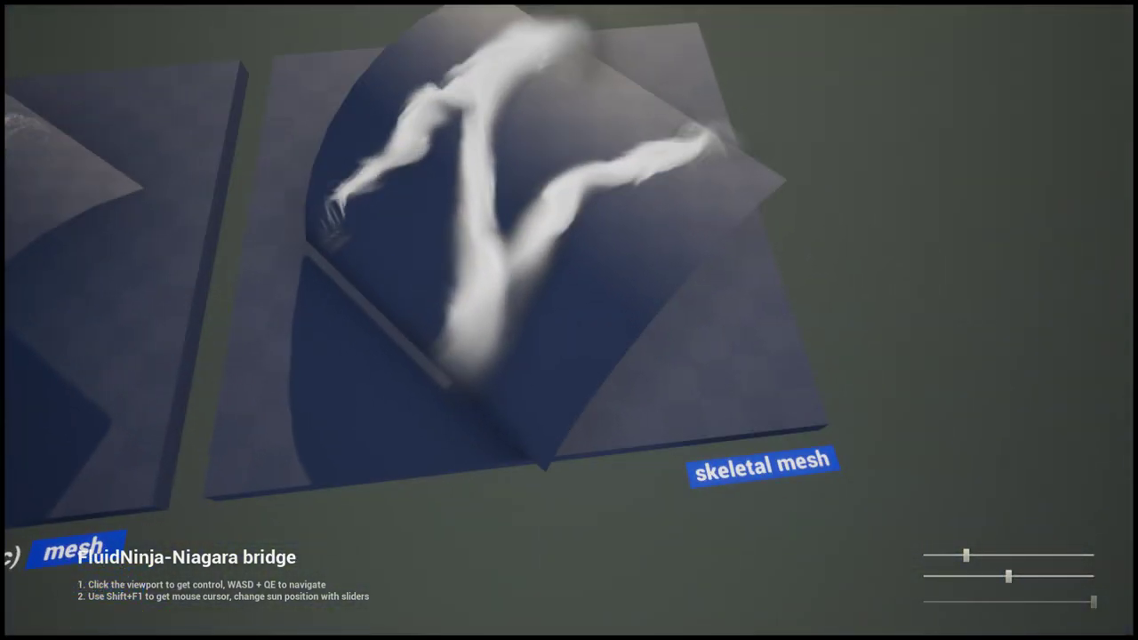
Compare the volume, static mesh and skeletal mesh emitters in play mode, ending the play session
{"action": "key", "text": "s"}
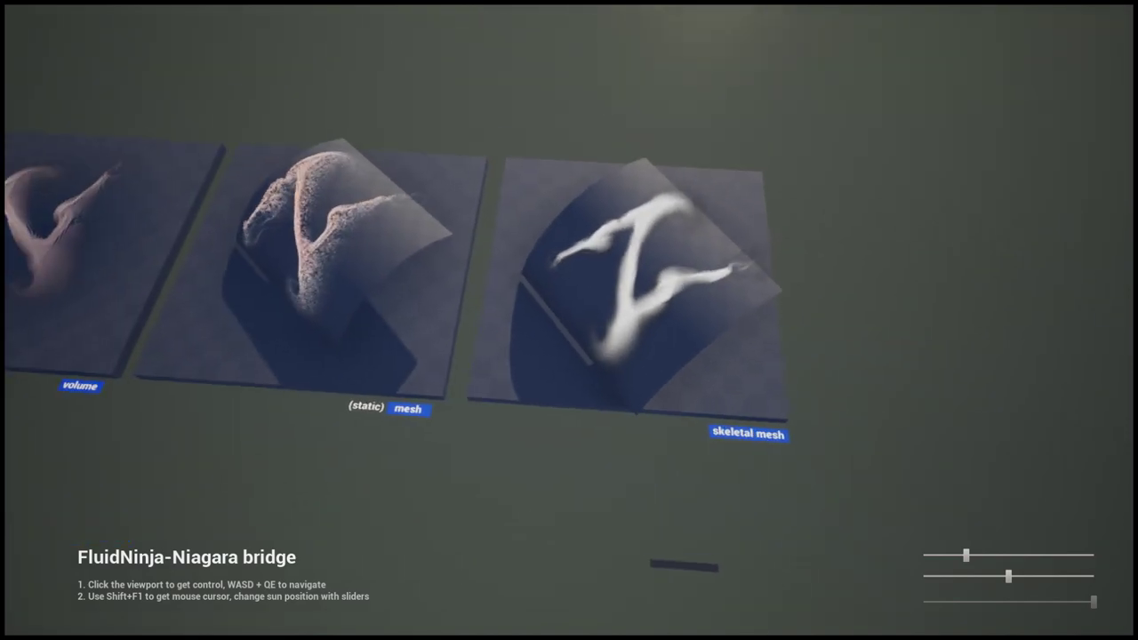
{"action": "key", "text": "a"}
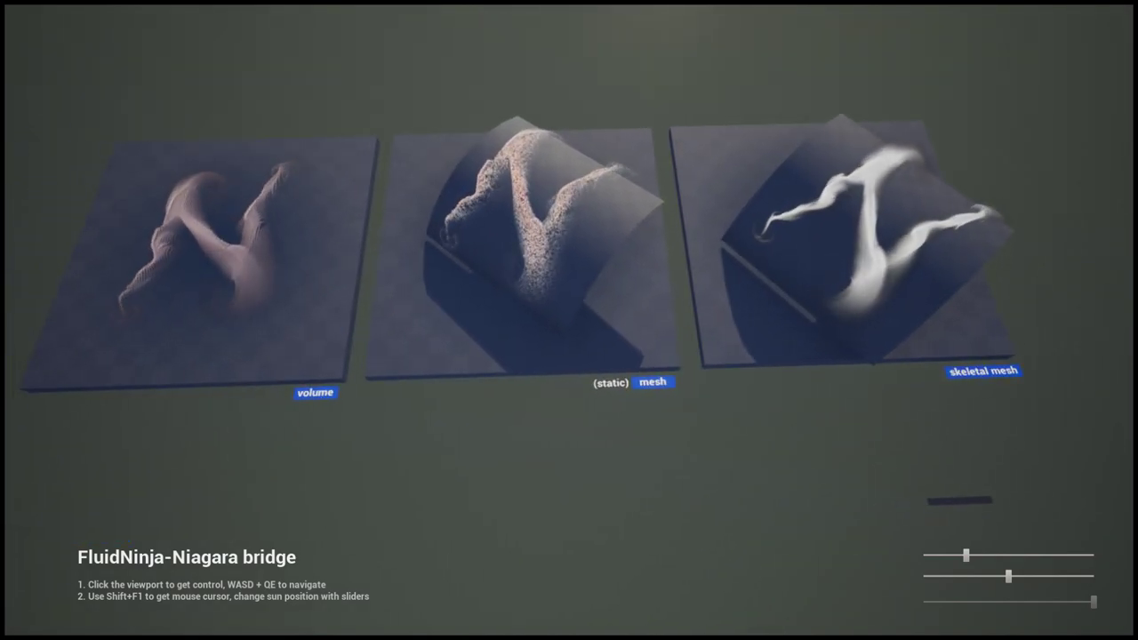
{"action": "key", "text": "Escape"}
Survey the Emitter Types captions and the more distant example groups of the level
{"action": "key", "text": "s"}
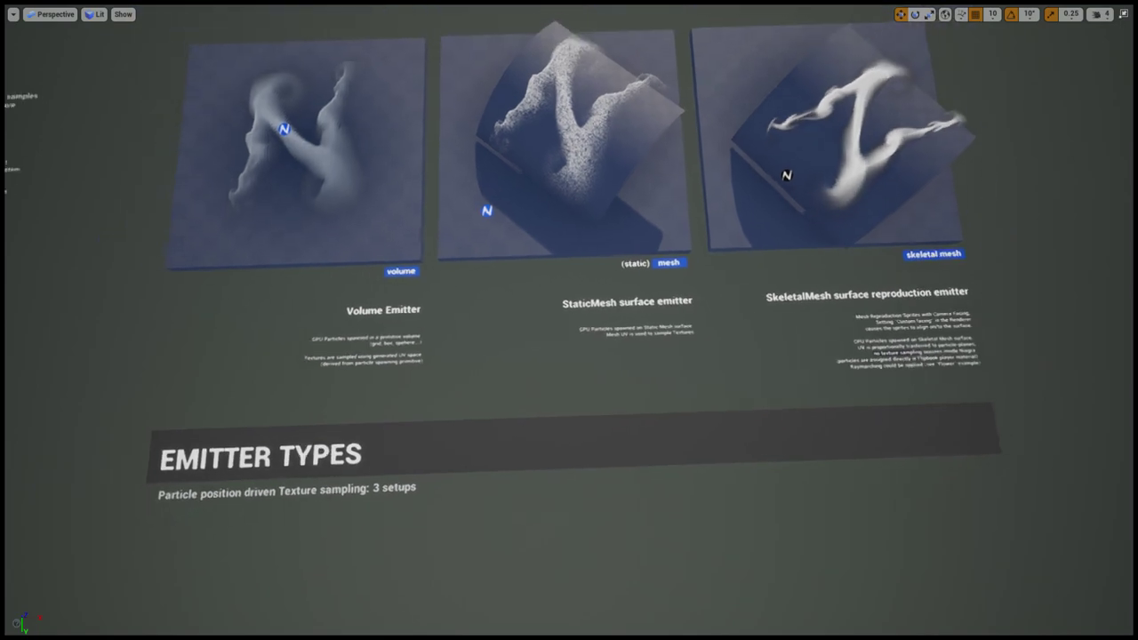
{"action": "key", "text": "s"}
{"action": "key", "text": "a"}
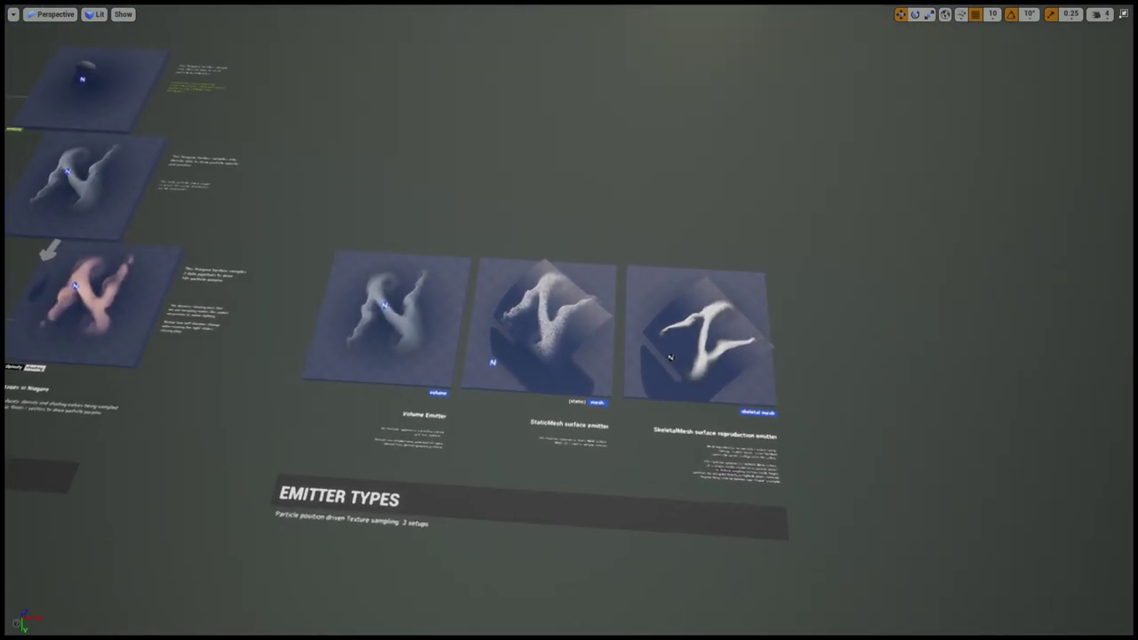
{"action": "key", "text": "s"}
{"action": "right_click_drag", "start_coordinate": [701, 281], "coordinate": [700, 196]}
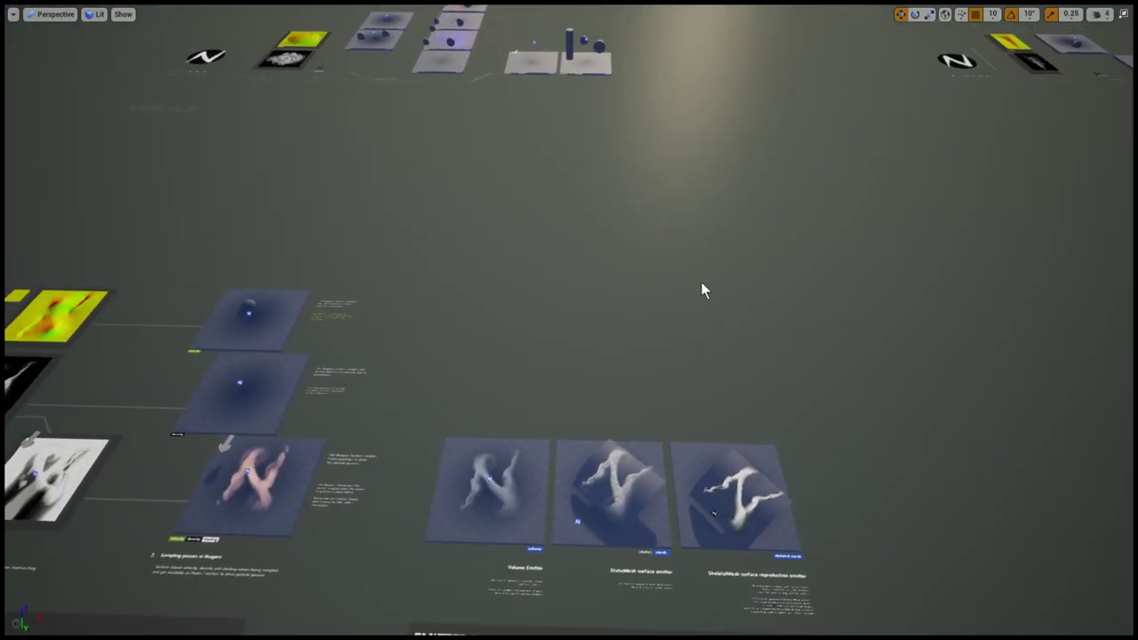
{"action": "right_click_drag", "start_coordinate": [700, 282], "coordinate": [827, 249]}
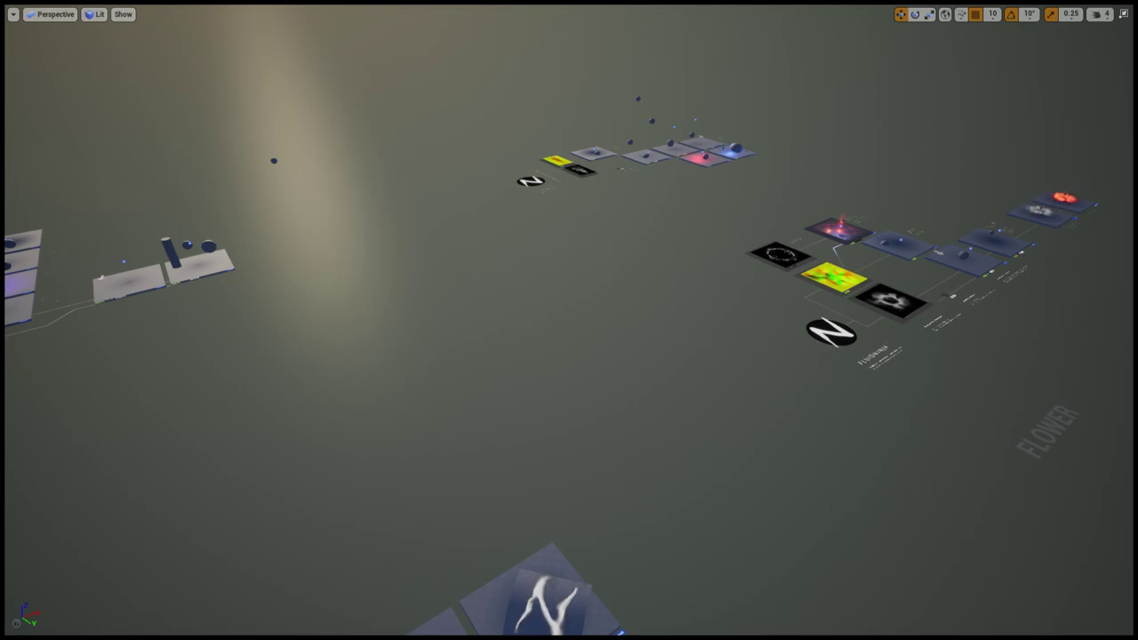
{"action": "right_click_drag", "start_coordinate": [601, 301], "coordinate": [382, 258]}
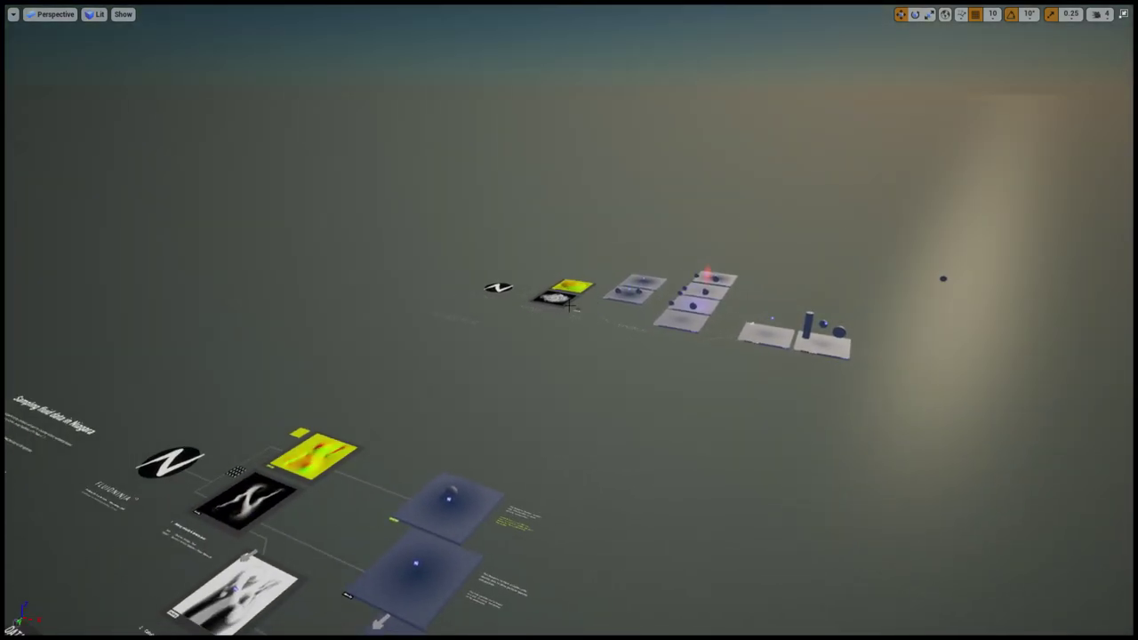
Focus on the Vortex example group and examine its additive velocity system with the two colliding spheres
{"action": "key", "text": "f"}
{"action": "mouse_move", "coordinate": [567, 306]}
{"action": "right_mouse_down"}
{"action": "mouse_move", "coordinate": [639, 364]}
{"action": "mouse_move", "coordinate": [756, 306]}
{"action": "mouse_move", "coordinate": [653, 307]}
{"action": "mouse_move", "coordinate": [661, 268]}
{"action": "mouse_move", "coordinate": [596, 304]}
{"action": "mouse_move", "coordinate": [672, 249]}
{"action": "mouse_move", "coordinate": [687, 297]}
{"action": "mouse_move", "coordinate": [679, 336]}
{"action": "mouse_move", "coordinate": [583, 329]}
{"action": "mouse_move", "coordinate": [578, 342]}
{"action": "right_mouse_up"}
{"action": "key", "text": "s"}
{"action": "key", "text": "w"}
{"action": "key", "text": "w"}
{"action": "key", "text": "w"}
{"action": "key", "text": "w"}
{"action": "key", "text": "d"}
{"action": "key", "text": "s"}
{"action": "key", "text": "d"}
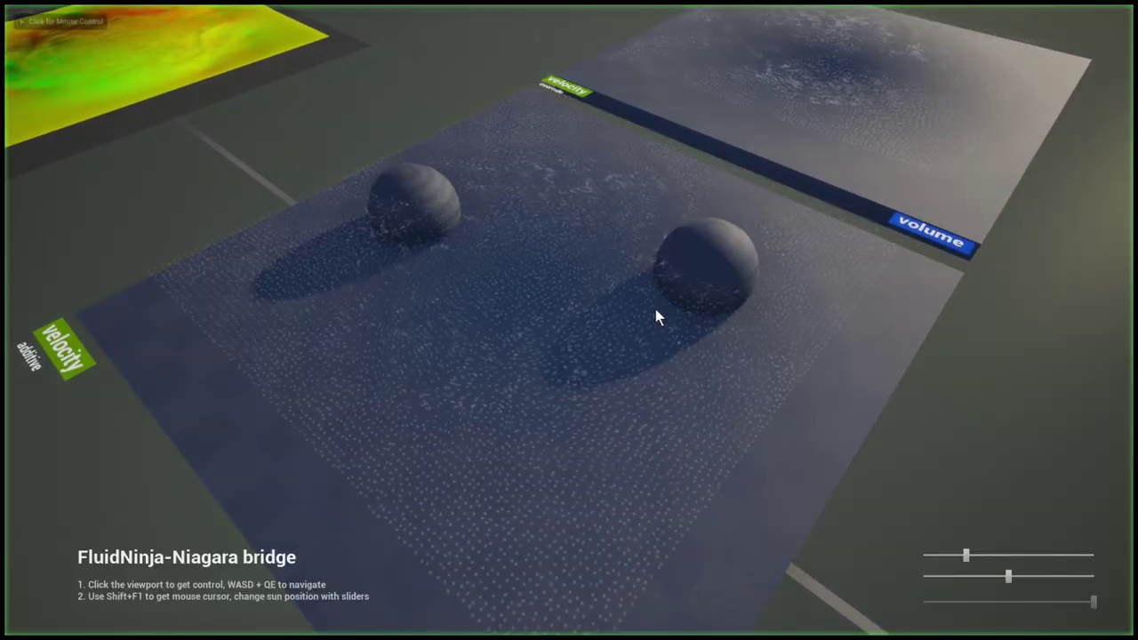
Fly through the Vortex group in play mode to examine the override velocity, purple vortex and glowing cube grid systems
{"action": "left_click", "coordinate": [655, 309]}
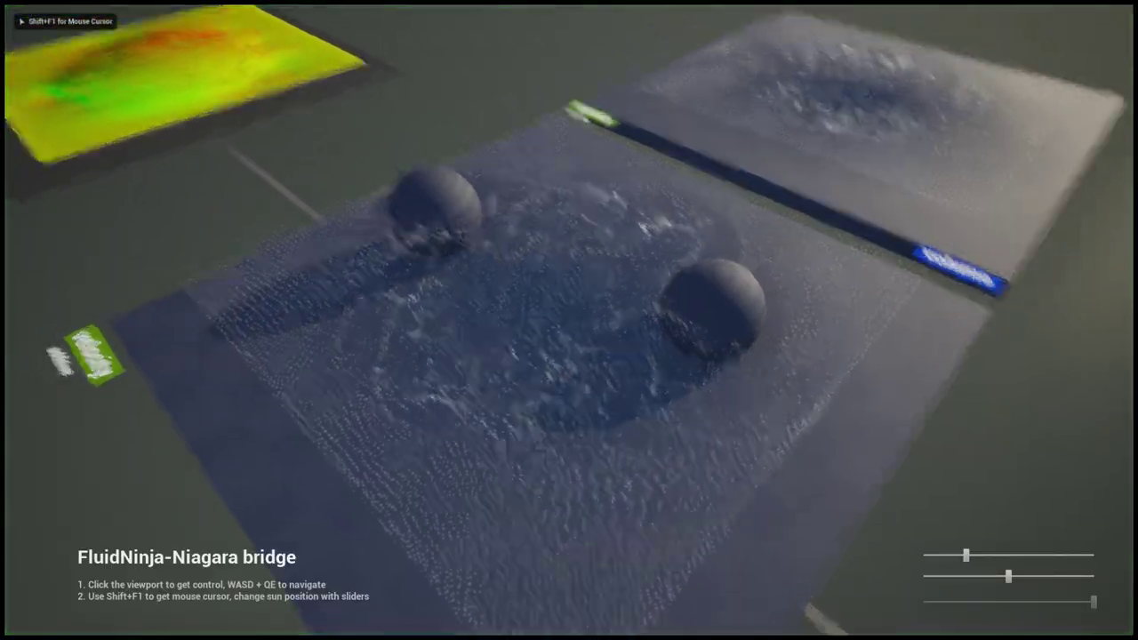
{"action": "key", "text": "w"}
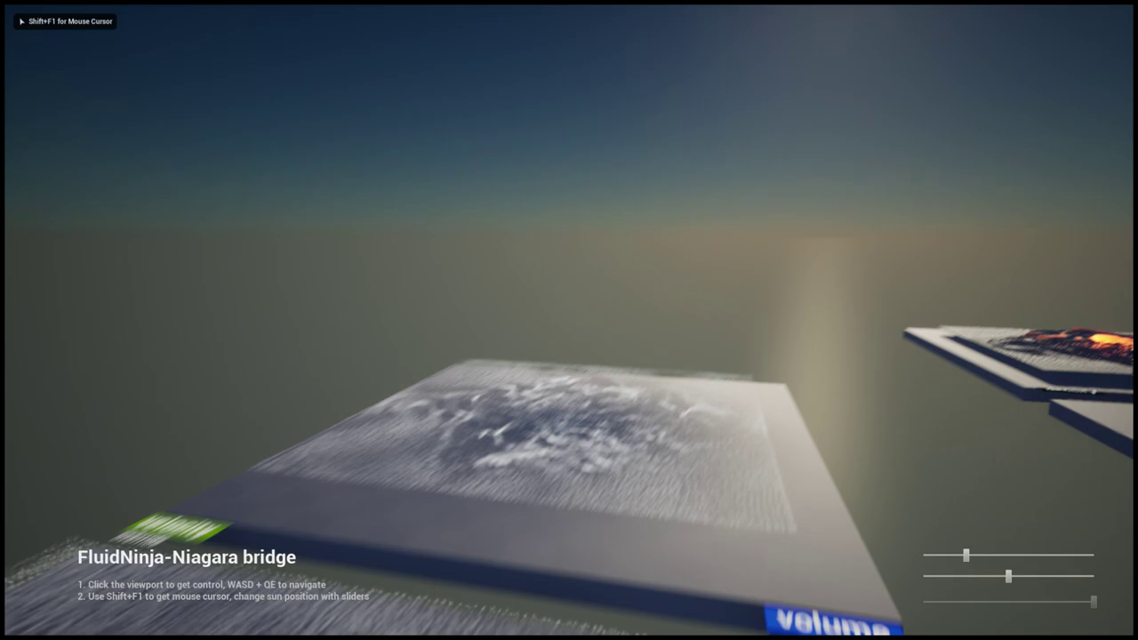
{"action": "key", "text": "s"}
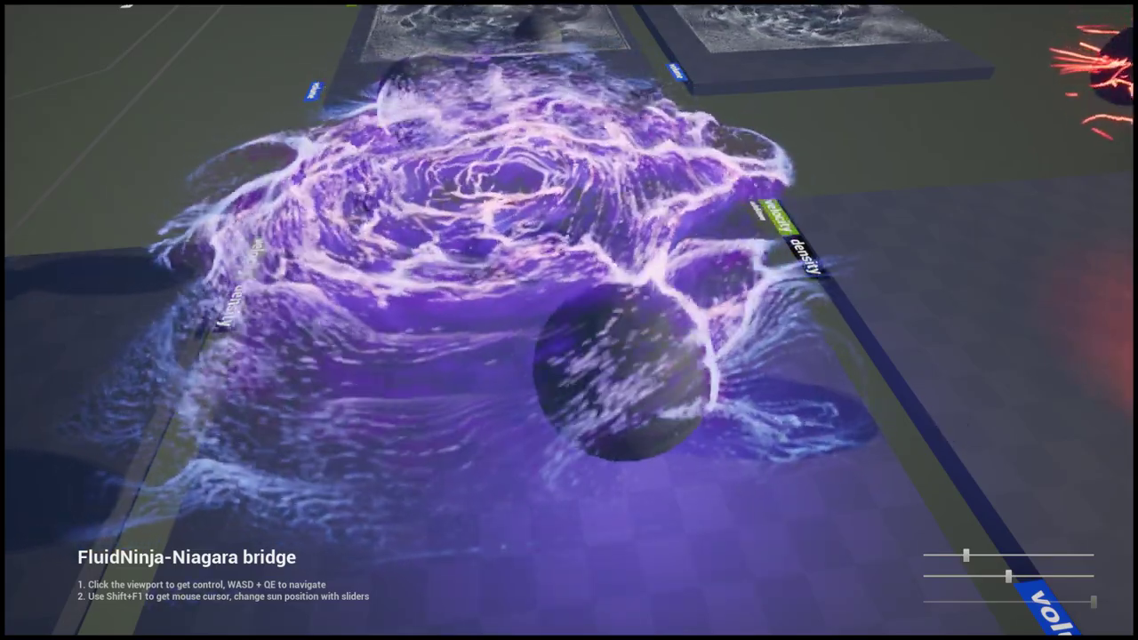
{"action": "key", "text": "d"}
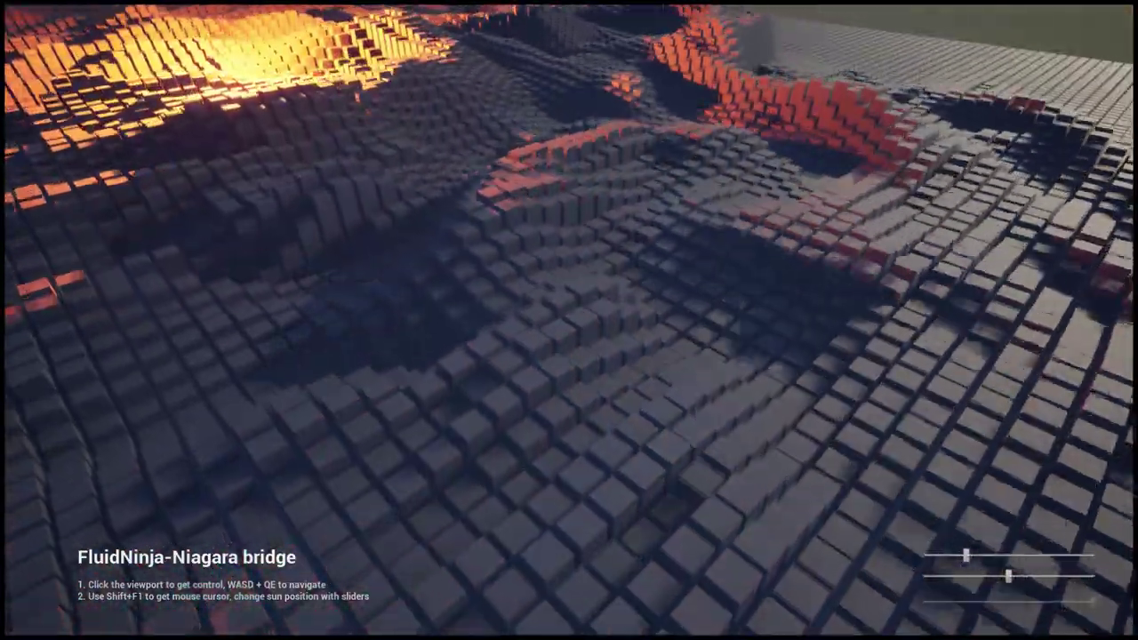
Focus on the Vortex group's cloud systems in the editor and examine the additive velocity and density cloud in play
{"action": "key", "text": "s"}
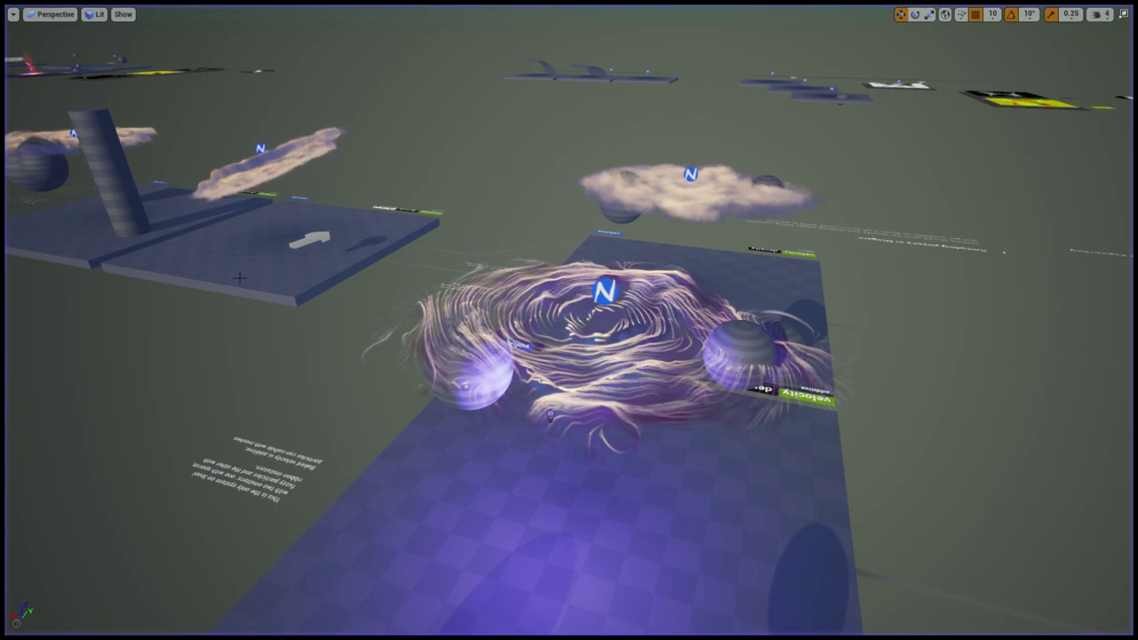
{"action": "key", "text": "f"}
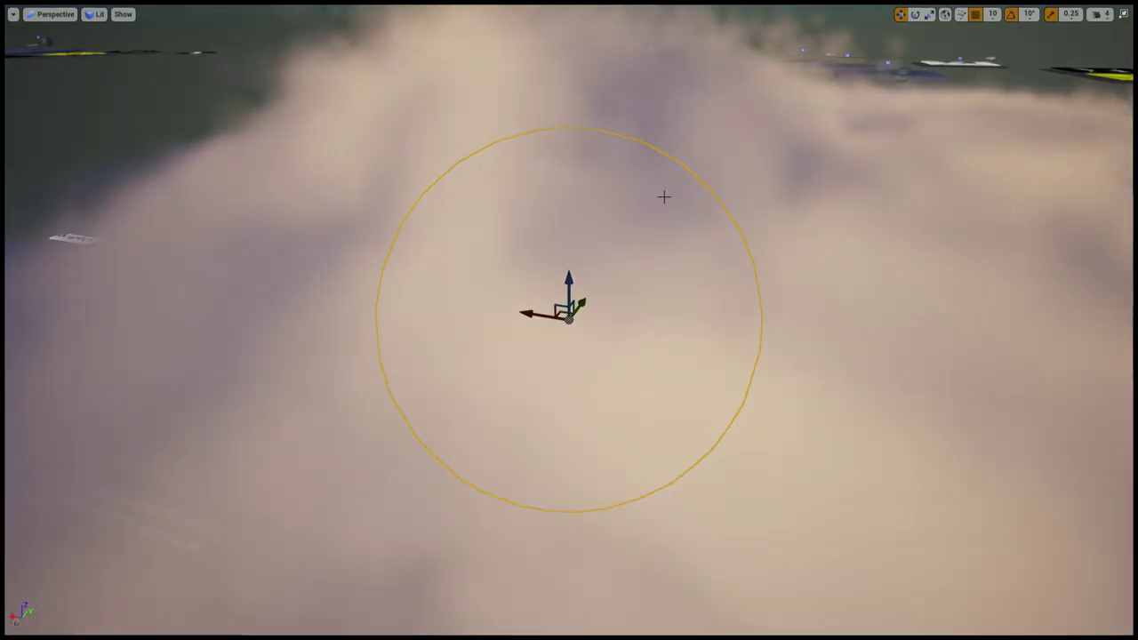
{"action": "mouse_move", "coordinate": [700, 200]}
{"action": "right_mouse_down"}
{"action": "mouse_move", "coordinate": [639, 267]}
{"action": "mouse_move", "coordinate": [569, 276]}
{"action": "mouse_move", "coordinate": [703, 202]}
{"action": "right_mouse_up"}
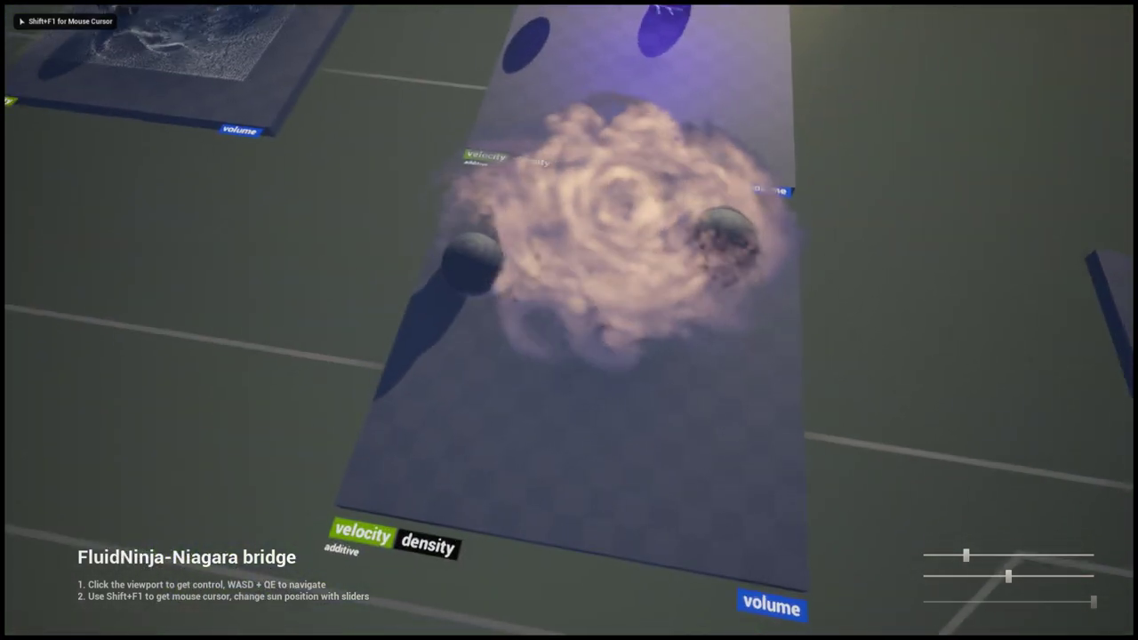
{"action": "key", "text": "w"}
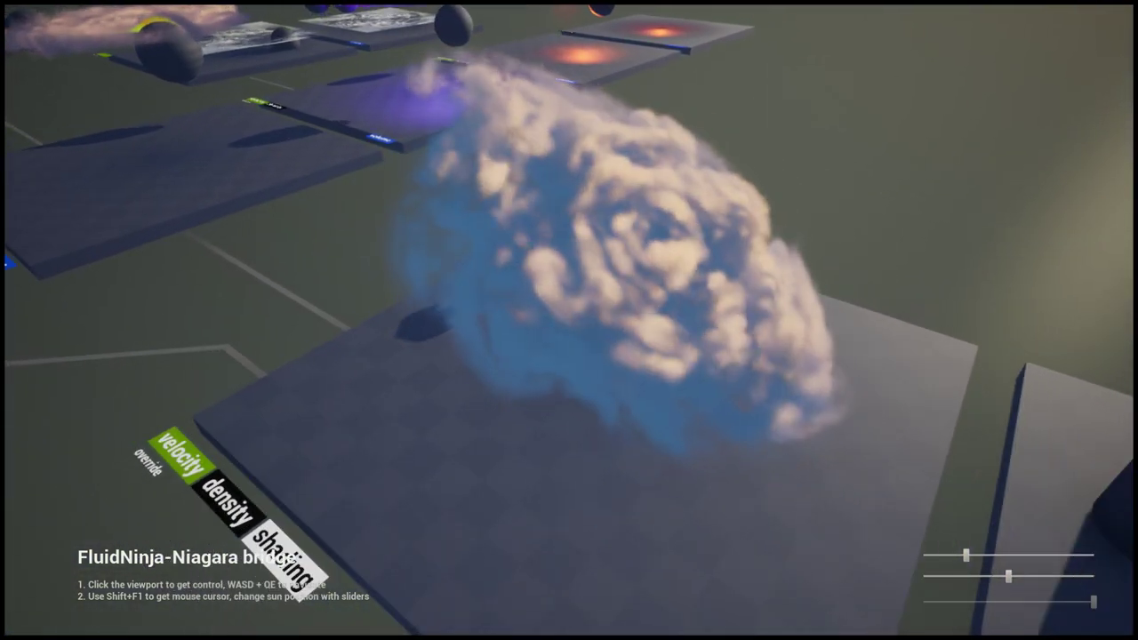
Shift the sun position with the light sliders and examine the self-shadowing of the velocity, density and shading cloud from several sides
{"action": "mouse_move", "coordinate": [967, 555]}
{"action": "left_mouse_down"}
{"action": "mouse_move", "coordinate": [1038, 554]}
{"action": "mouse_move", "coordinate": [957, 551]}
{"action": "left_mouse_up"}
{"action": "left_click", "coordinate": [713, 336]}
{"action": "key", "text": "w"}
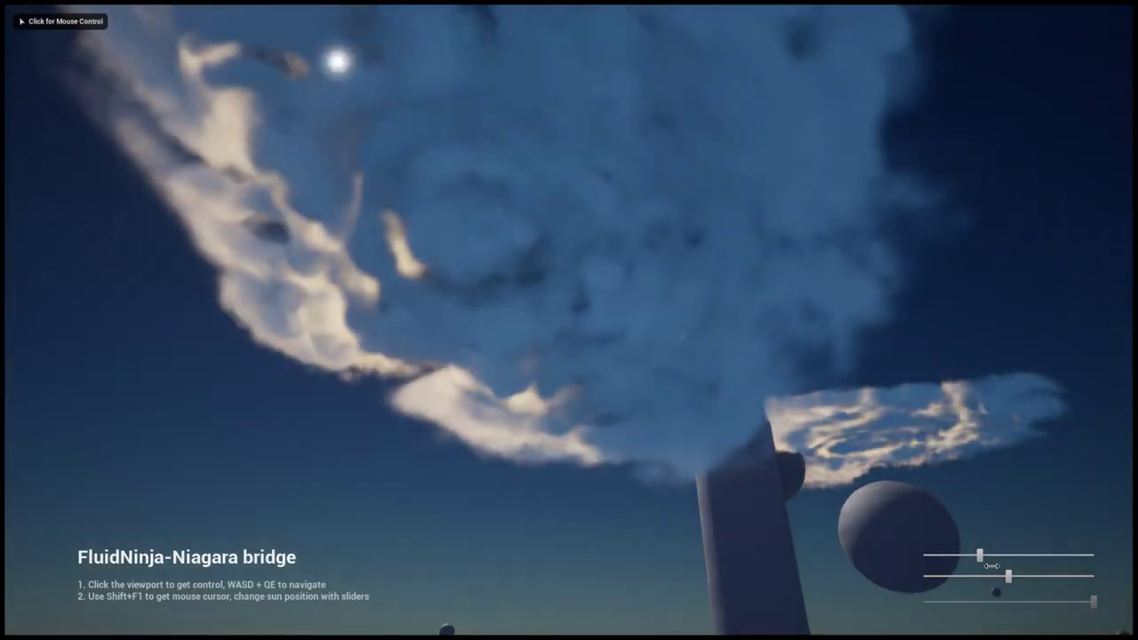
{"action": "left_click", "coordinate": [665, 318]}
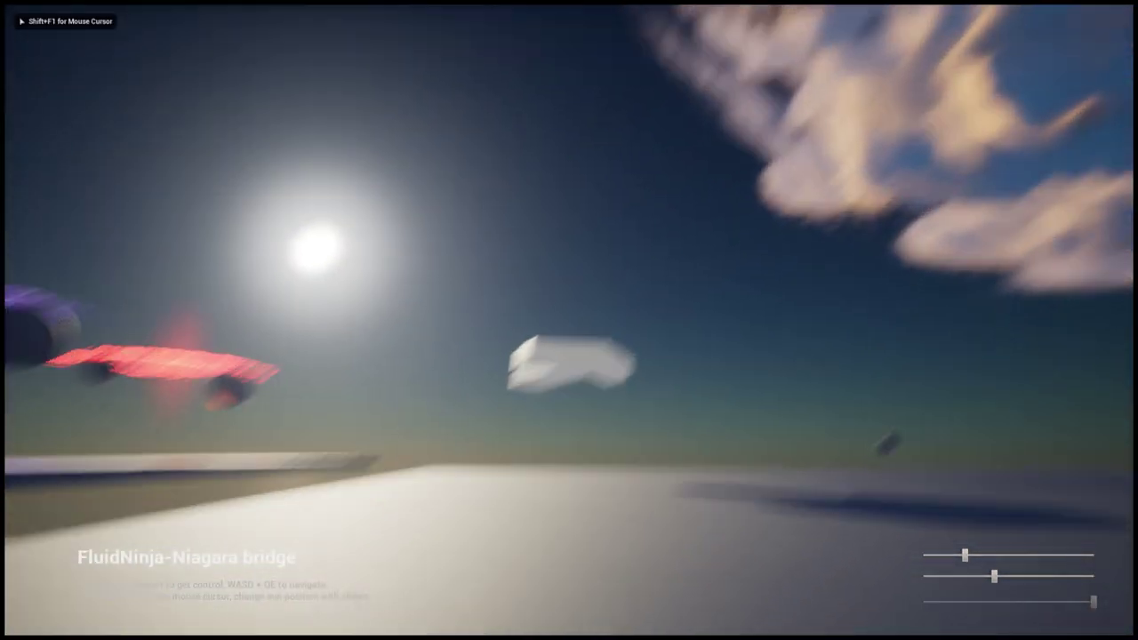
{"action": "key", "text": "w"}
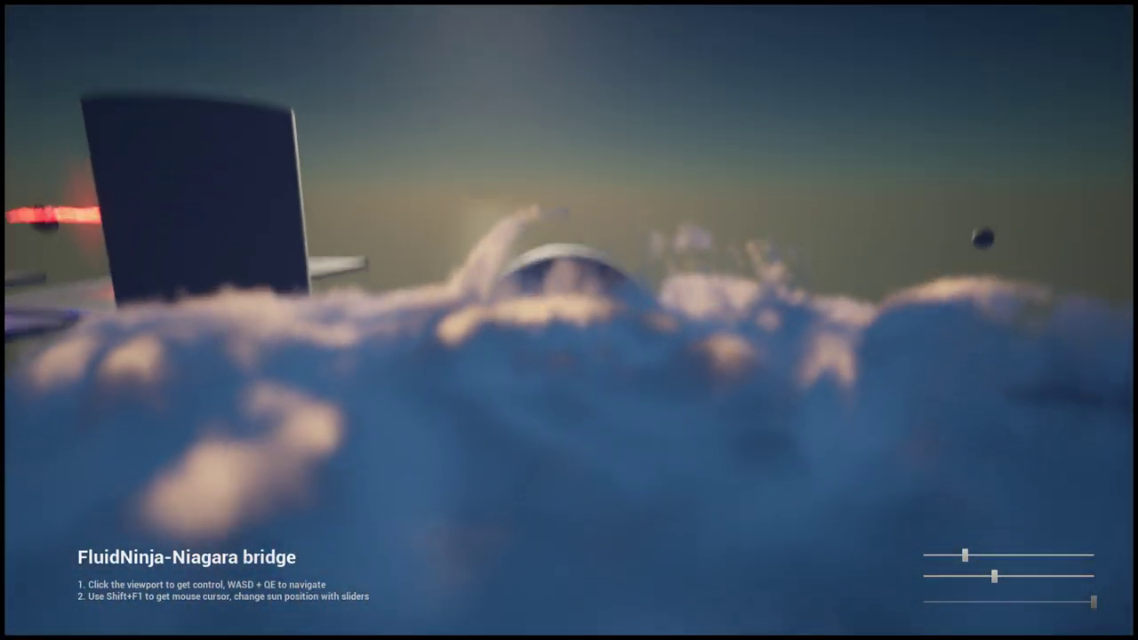
{"action": "key", "text": "s"}
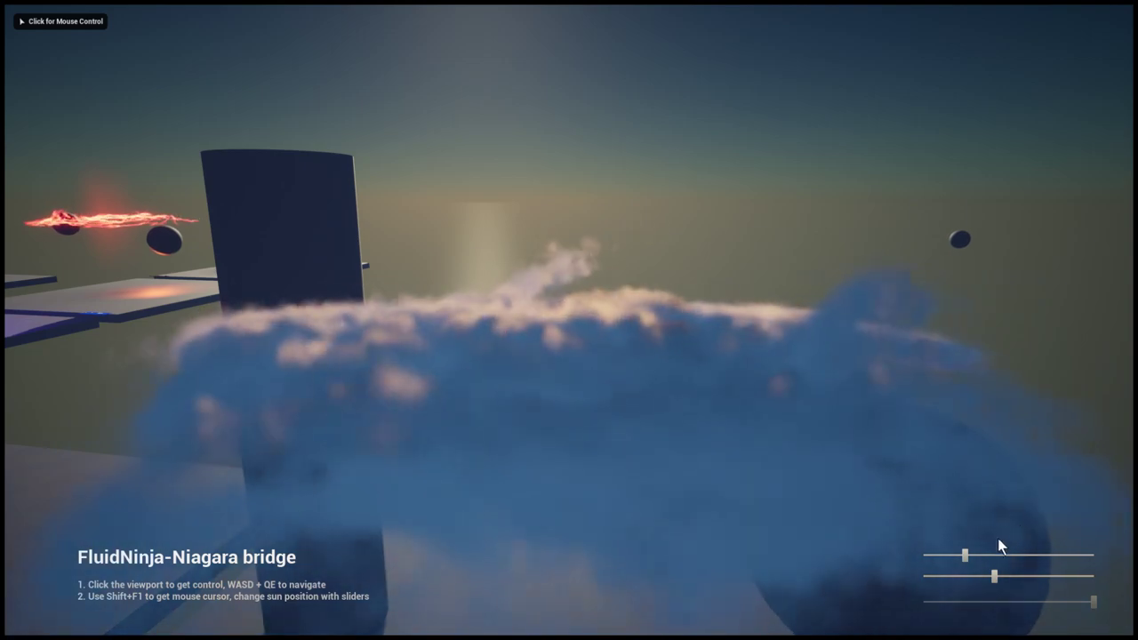
{"action": "left_click_drag", "start_coordinate": [965, 554], "coordinate": [987, 576]}
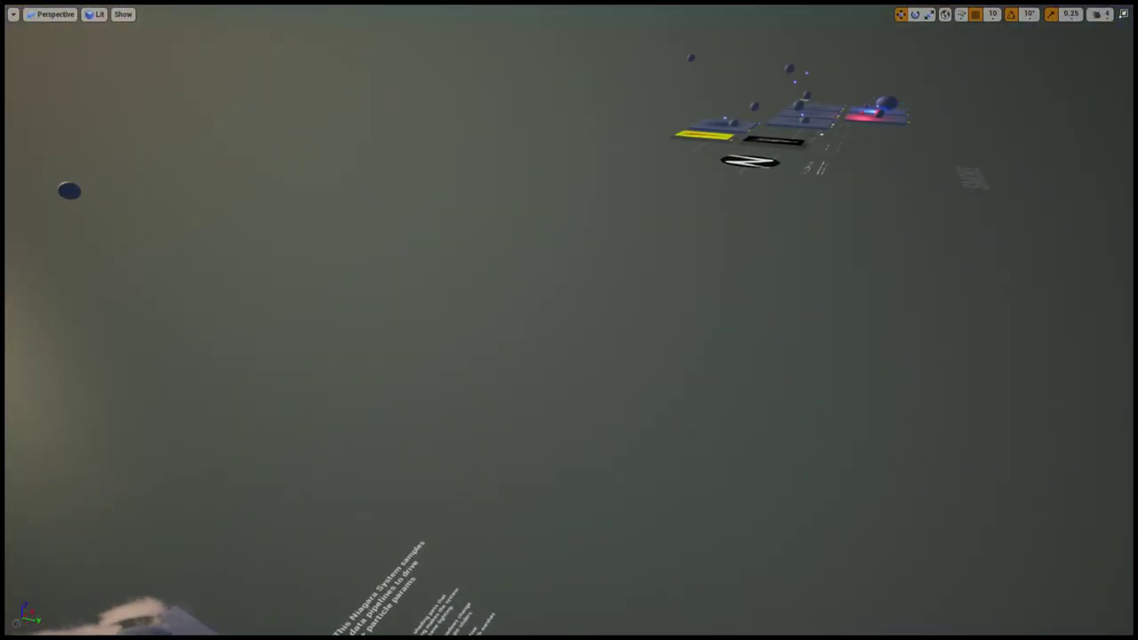
Focus the editor view on the Flower example group and look over its density, velocity and Niagara system boards
{"action": "right_click_drag", "start_coordinate": [690, 314], "coordinate": [800, 275]}
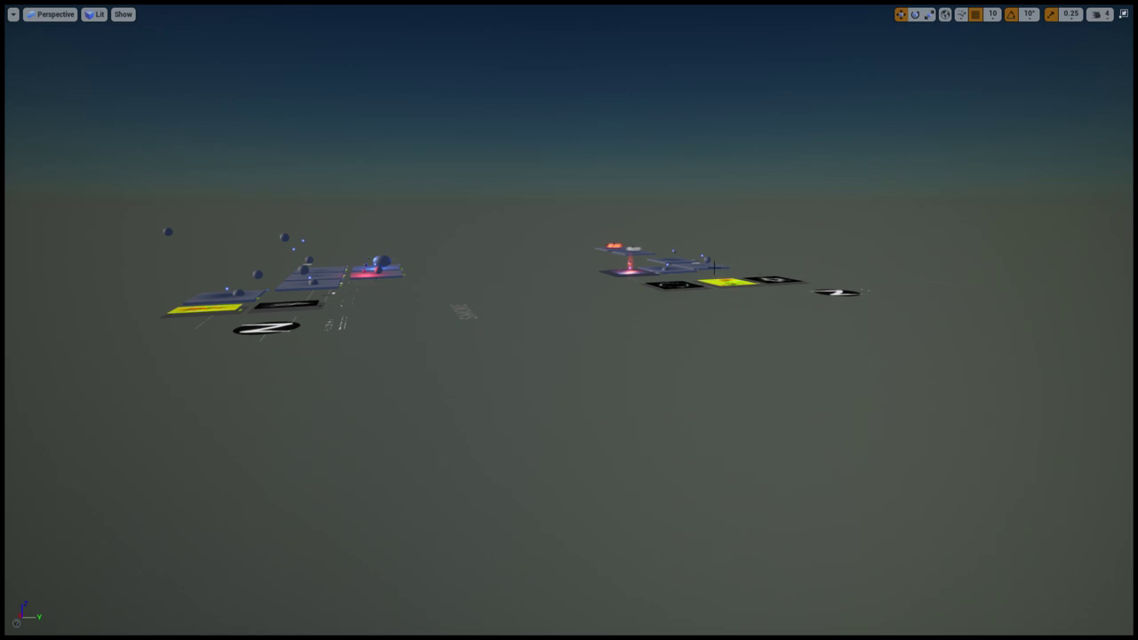
{"action": "key", "text": "f"}
{"action": "mouse_move", "coordinate": [723, 259]}
{"action": "right_mouse_down"}
{"action": "mouse_move", "coordinate": [511, 366]}
{"action": "mouse_move", "coordinate": [489, 348]}
{"action": "mouse_move", "coordinate": [427, 342]}
{"action": "mouse_move", "coordinate": [417, 324]}
{"action": "right_mouse_up"}
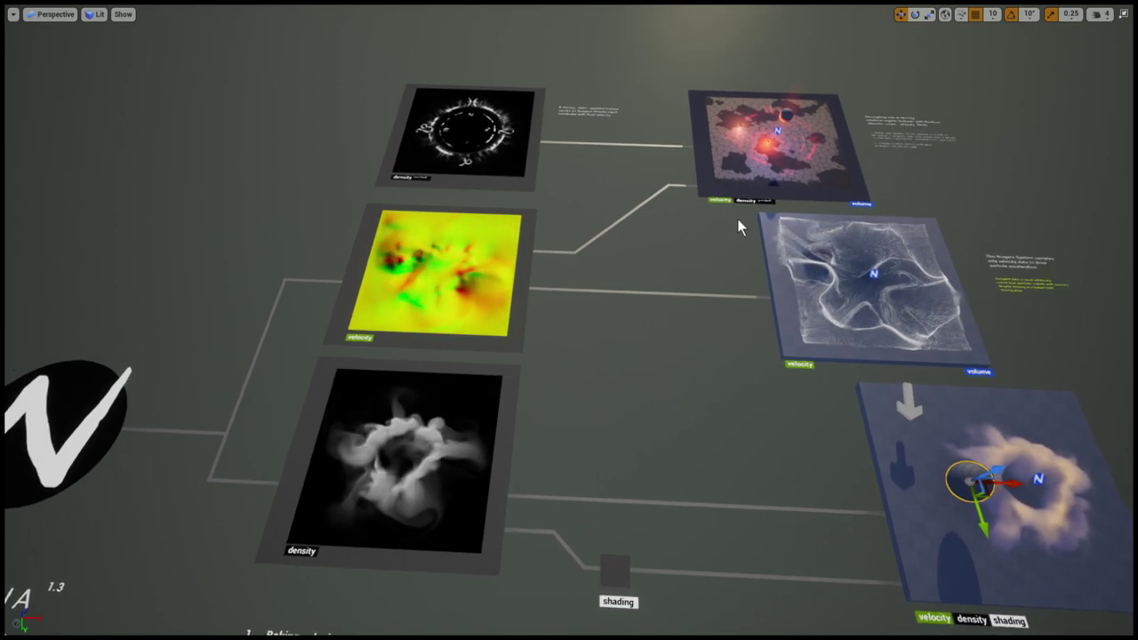
Start play mode and fly over the Flower group's velocity-driven particle system to examine how its particles flow around the sphere
{"action": "key", "text": "alt+p"}
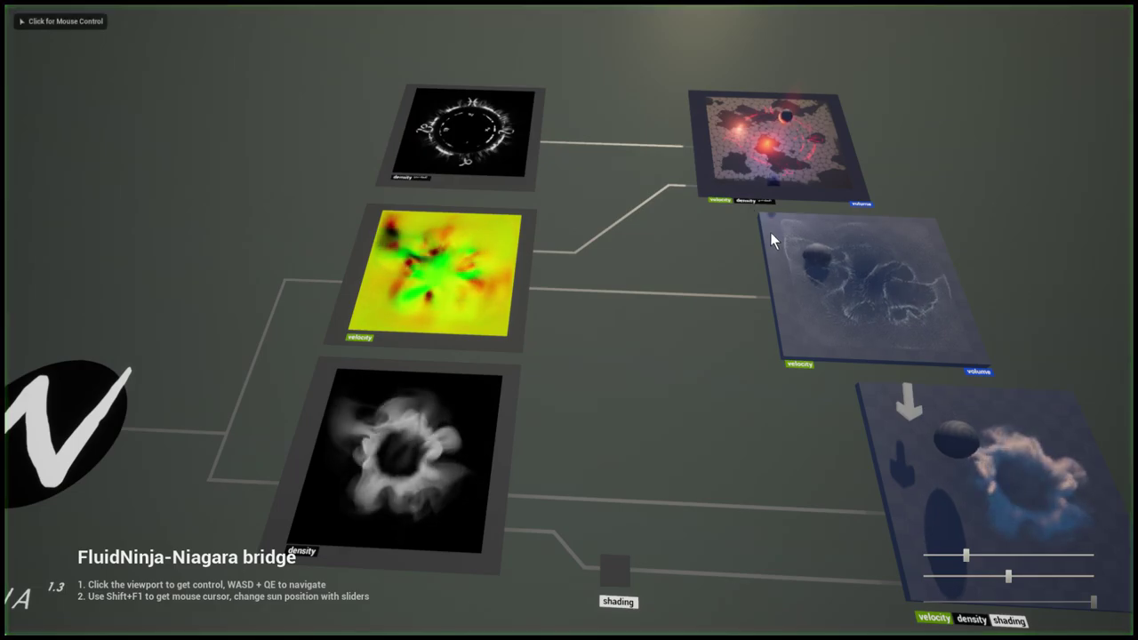
{"action": "left_click", "coordinate": [770, 232]}
{"action": "key", "text": "w"}
{"action": "key", "text": "d"}
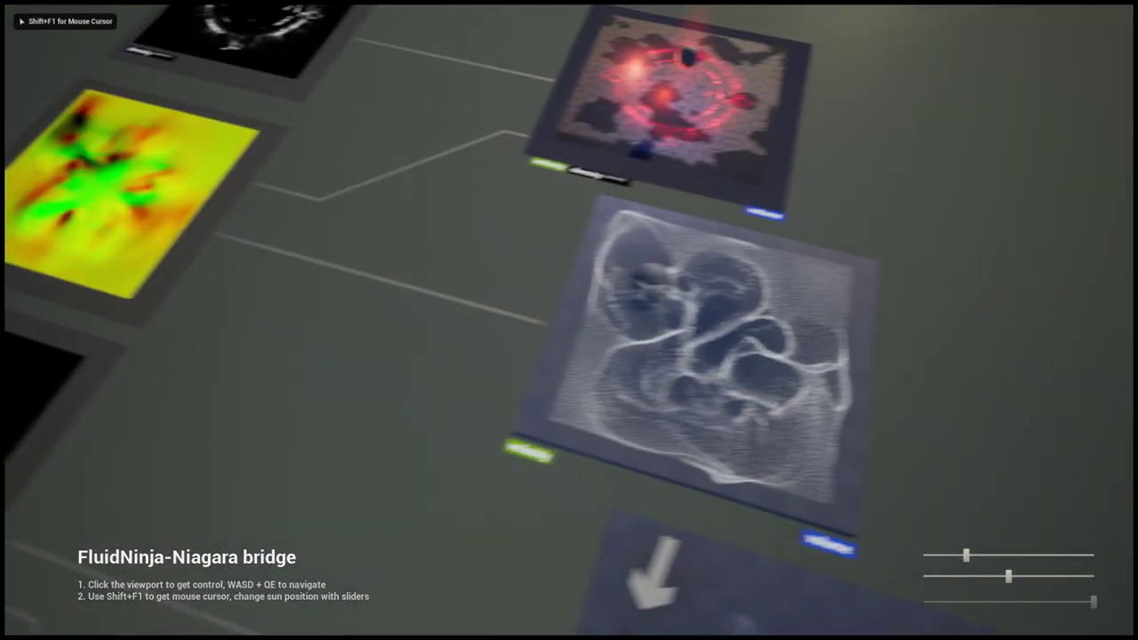
{"action": "key", "text": "w"}
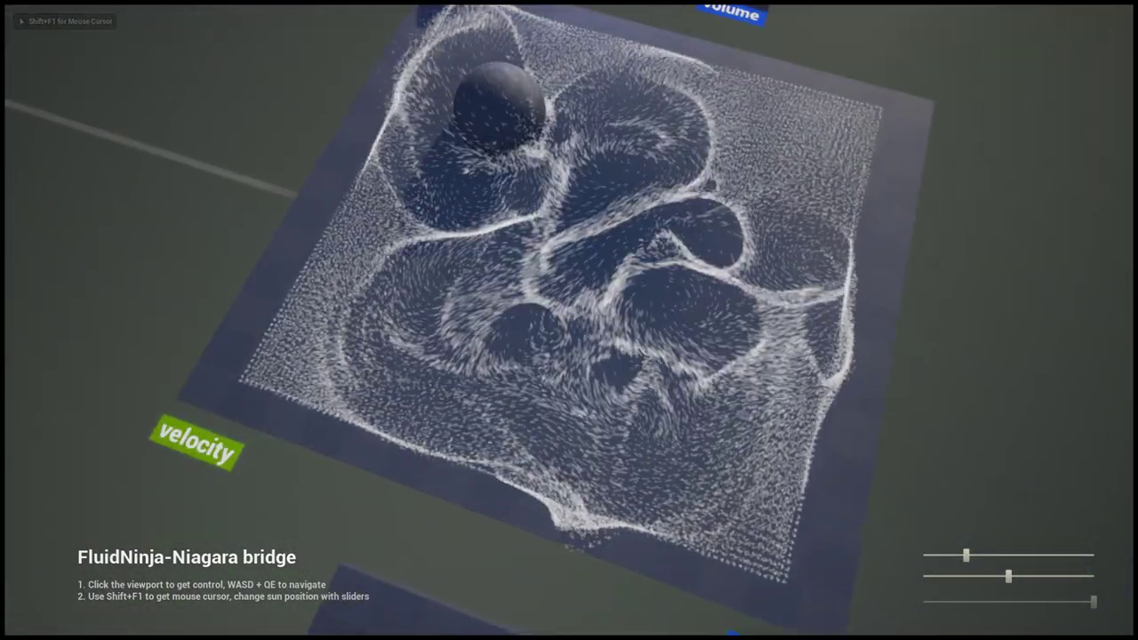
{"action": "key", "text": "a"}
{"action": "key", "text": "s"}
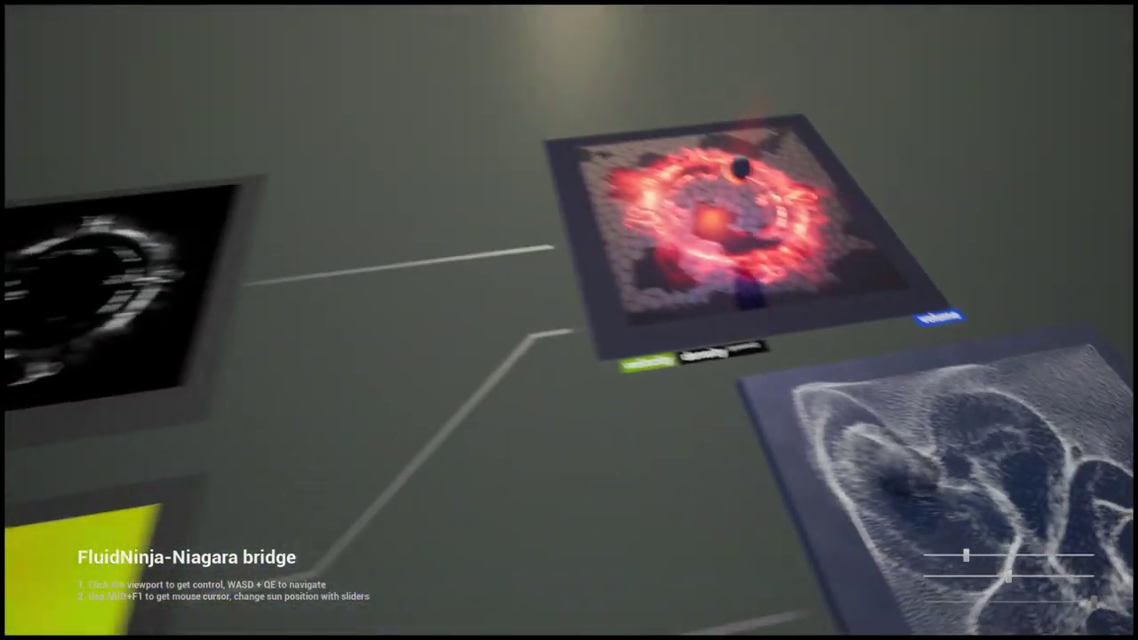
Examine the painted density board and fly in close to the glowing velocity and painted density system it drives
{"action": "key", "text": "w"}
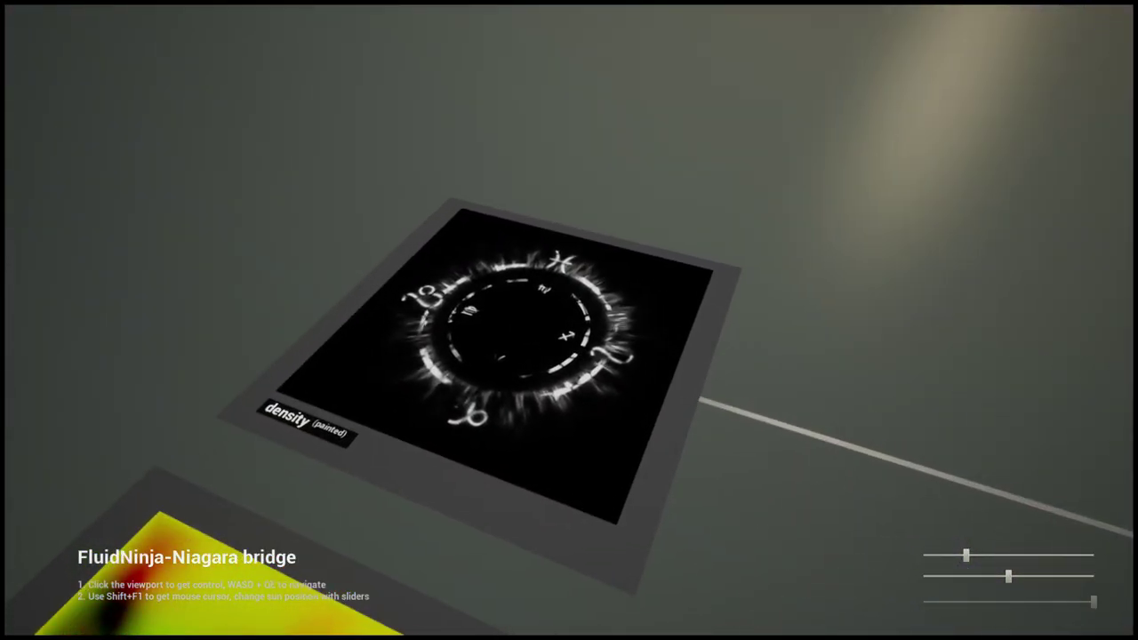
{"action": "key", "text": "w"}
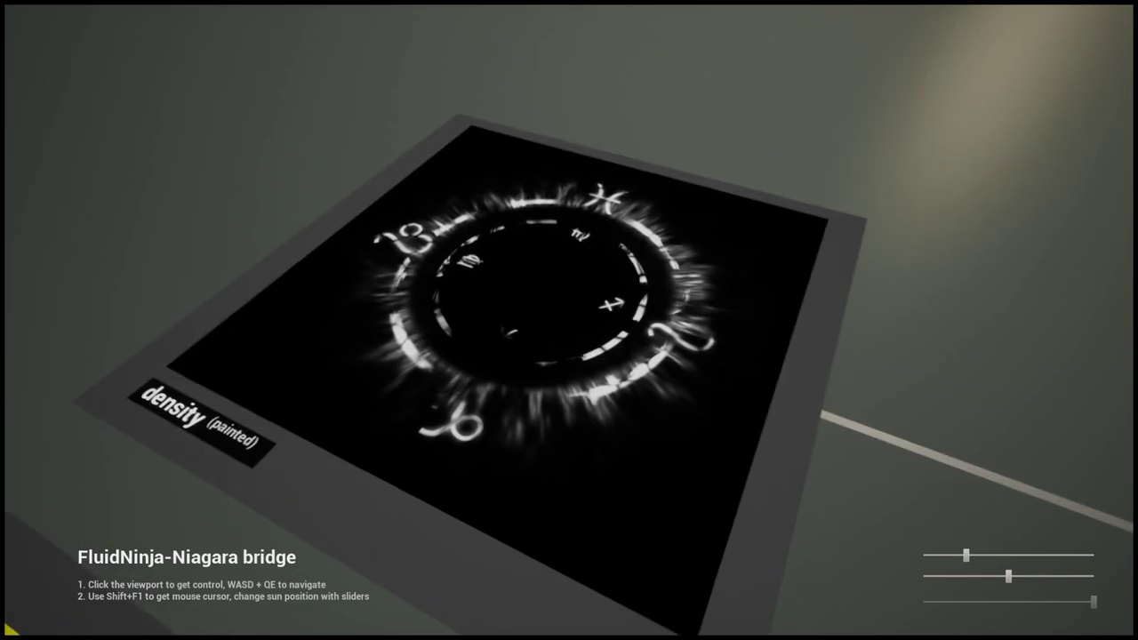
{"action": "key", "text": "d"}
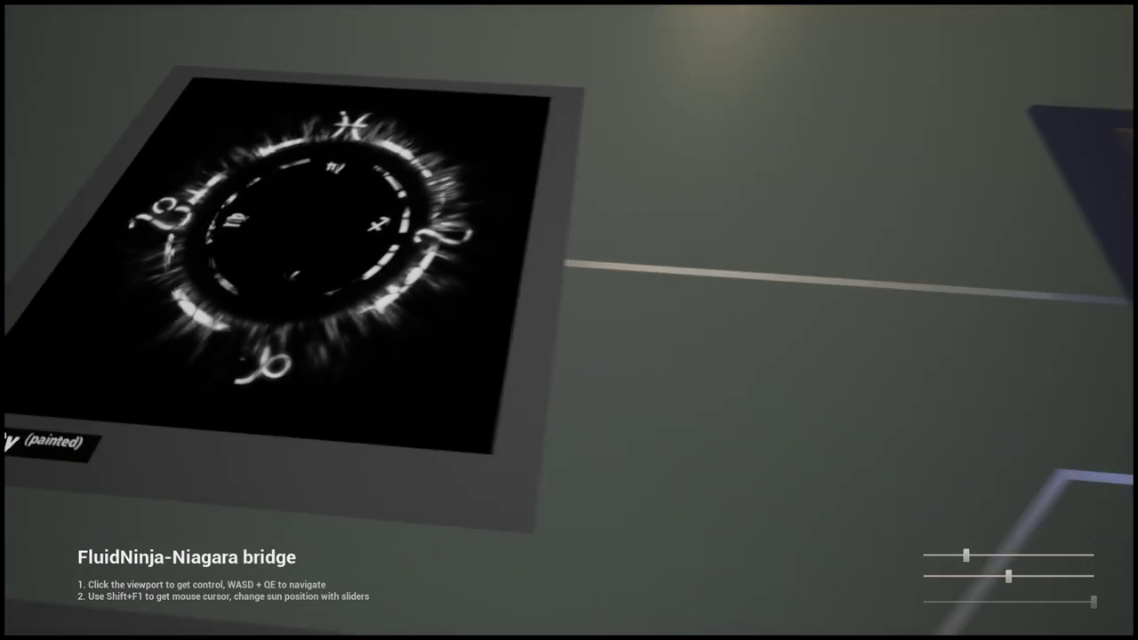
{"action": "key", "text": "d"}
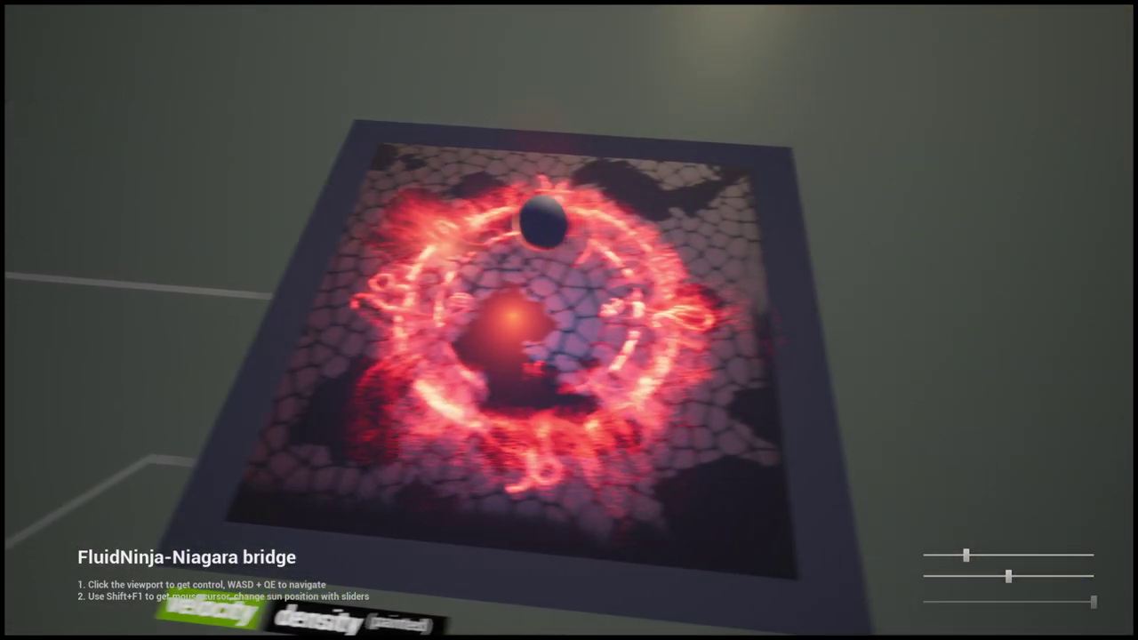
{"action": "key", "text": "w"}
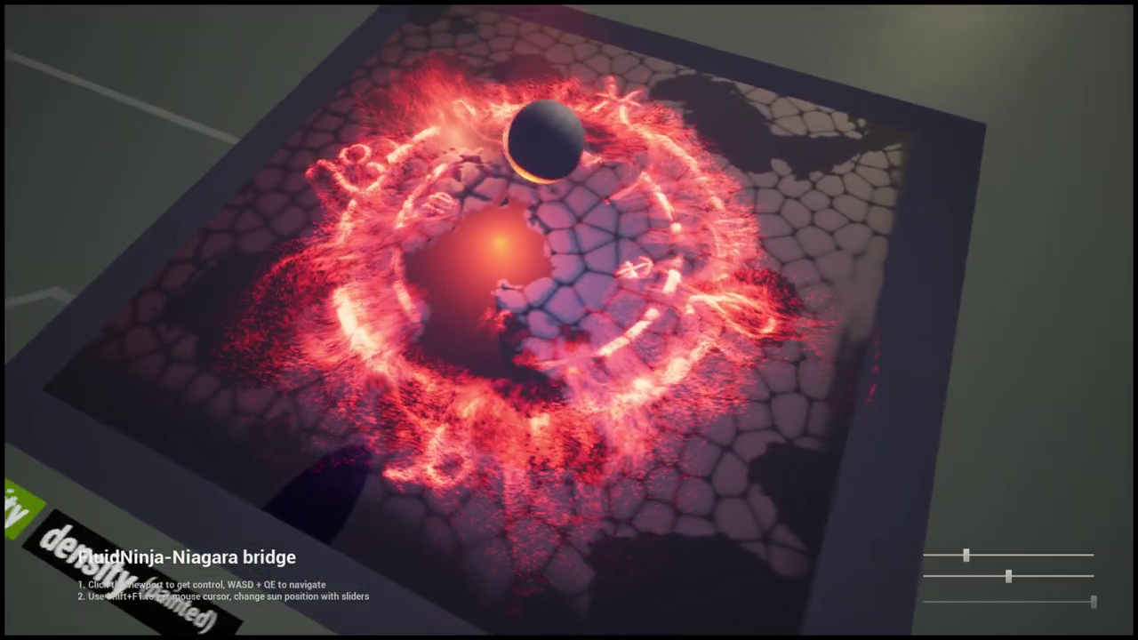
{"action": "key", "text": "w"}
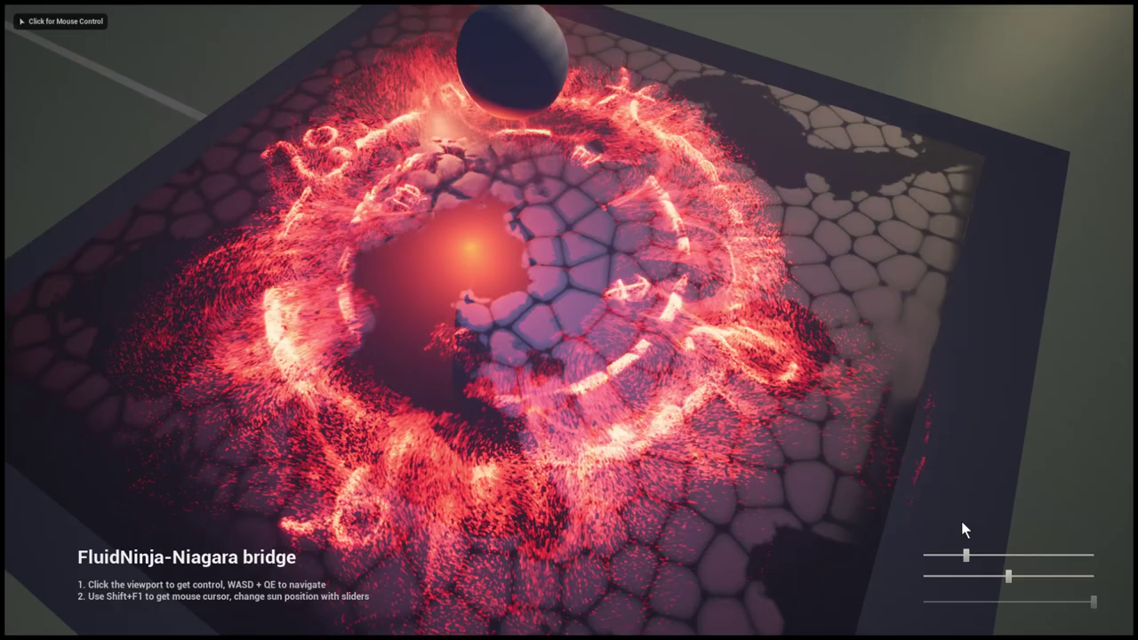
Shift the sun position and lower the light with the sliders while examining the glowing painted density system up close
{"action": "left_click_drag", "start_coordinate": [967, 557], "coordinate": [960, 564]}
{"action": "left_click", "coordinate": [899, 514]}
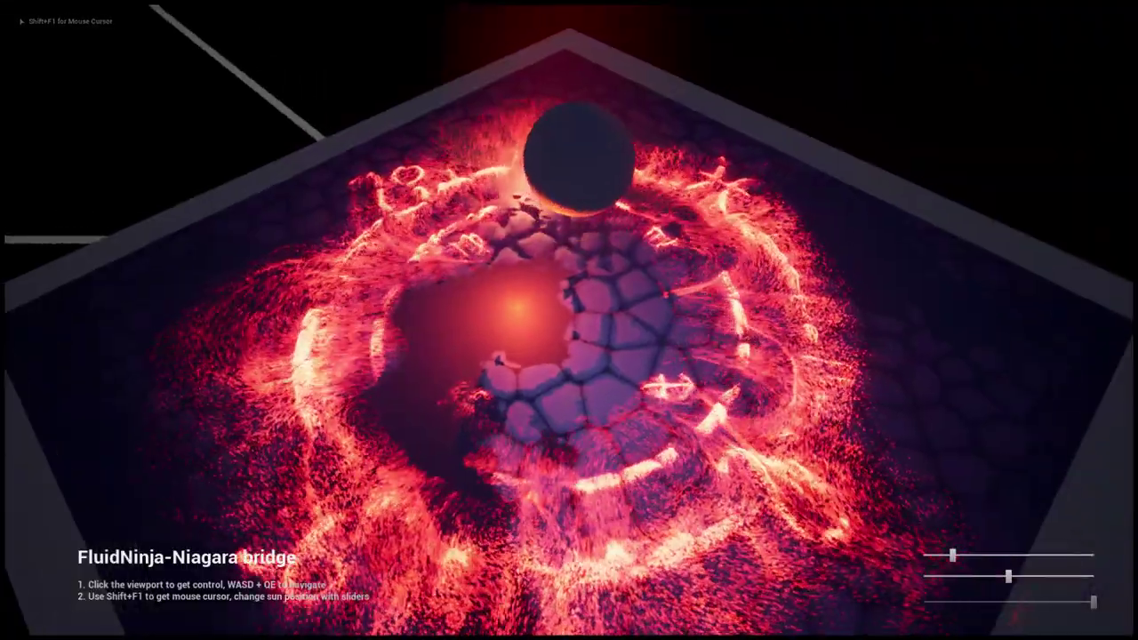
{"action": "left_click_drag", "start_coordinate": [1076, 603], "coordinate": [1002, 604]}
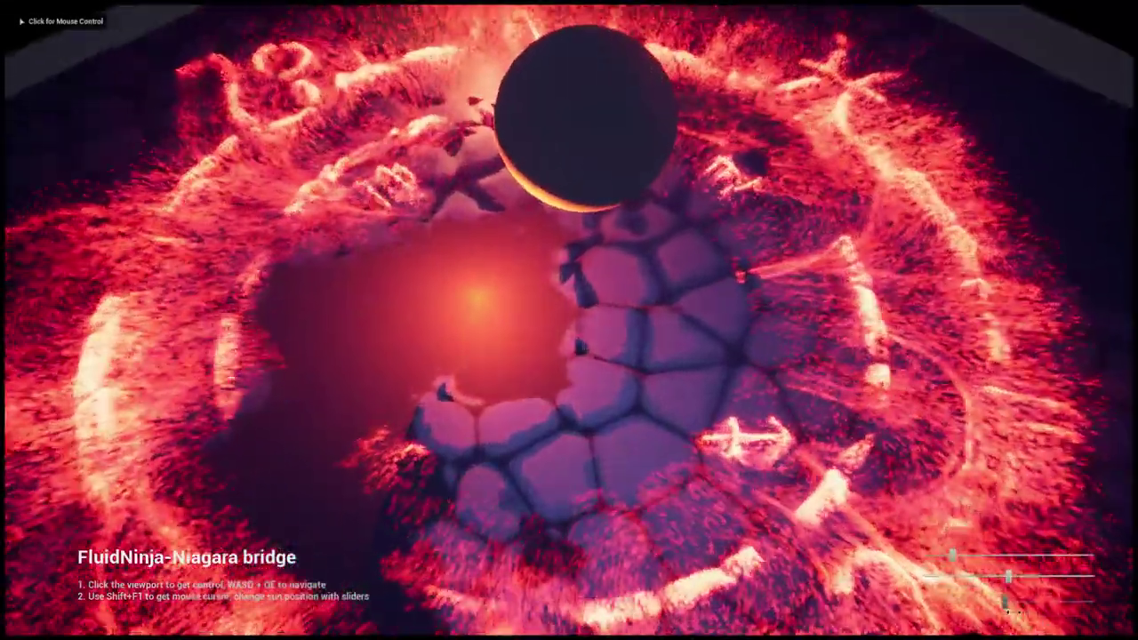
{"action": "left_click", "coordinate": [853, 488]}
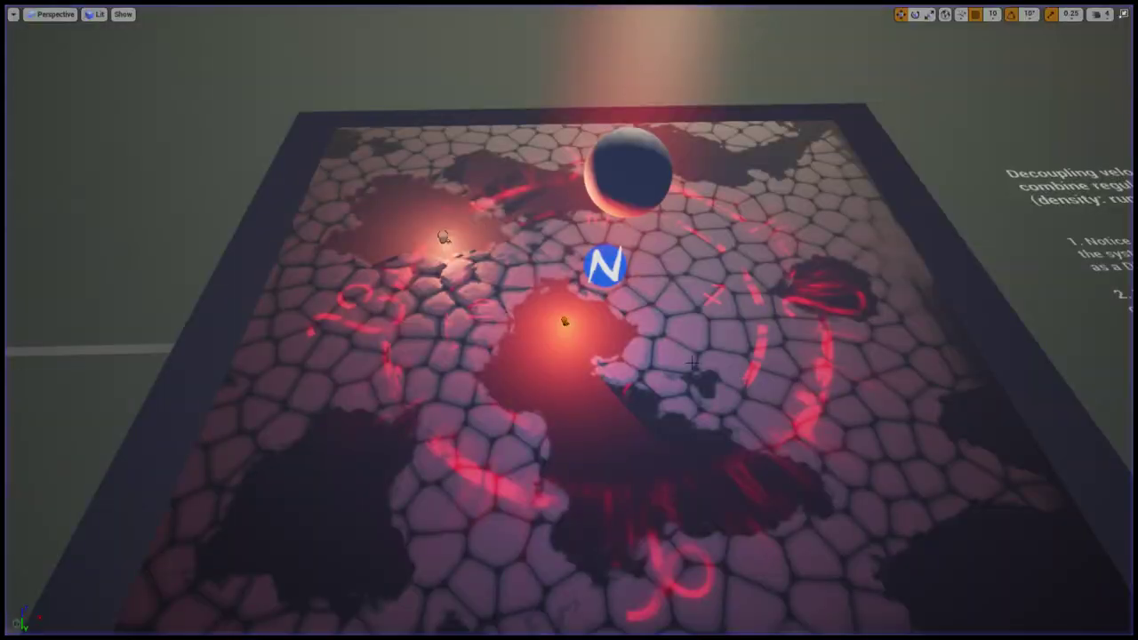
Move to the Flower group's velocity, density and shading cloud and examine it in play mode from several sides
{"action": "key", "text": "s"}
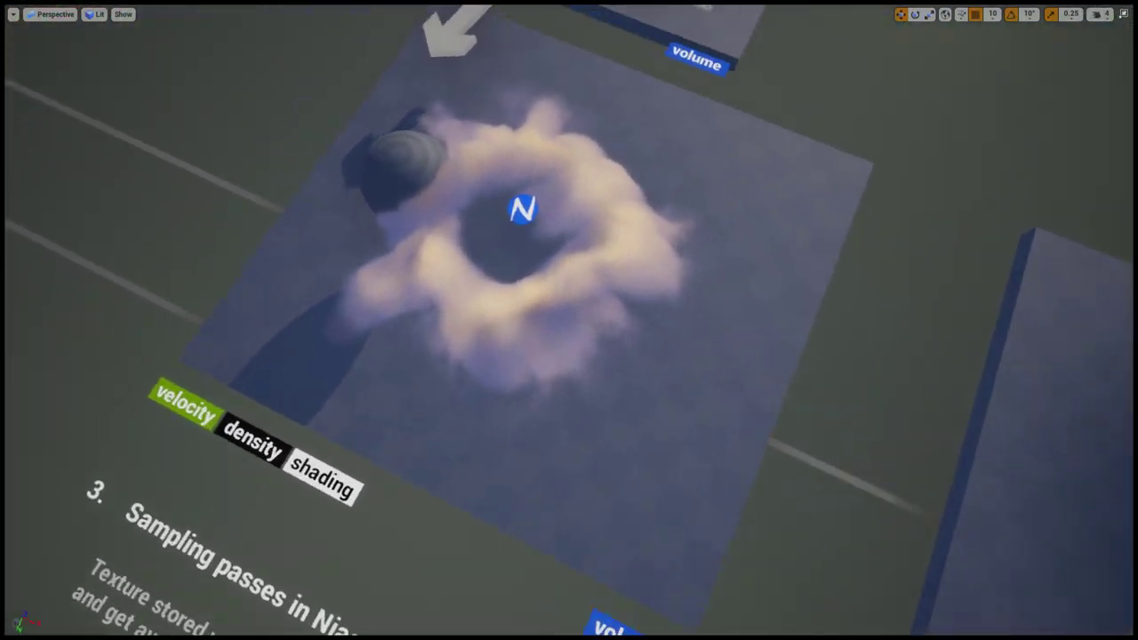
{"action": "key", "text": "alt+p"}
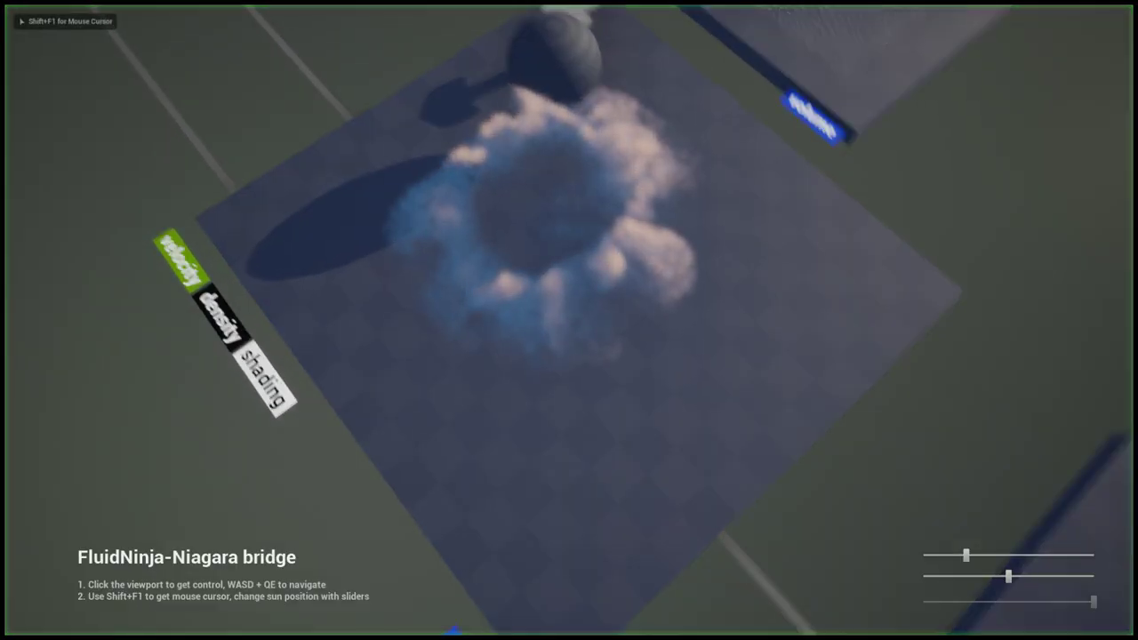
{"action": "key", "text": "w"}
{"action": "key", "text": "s"}
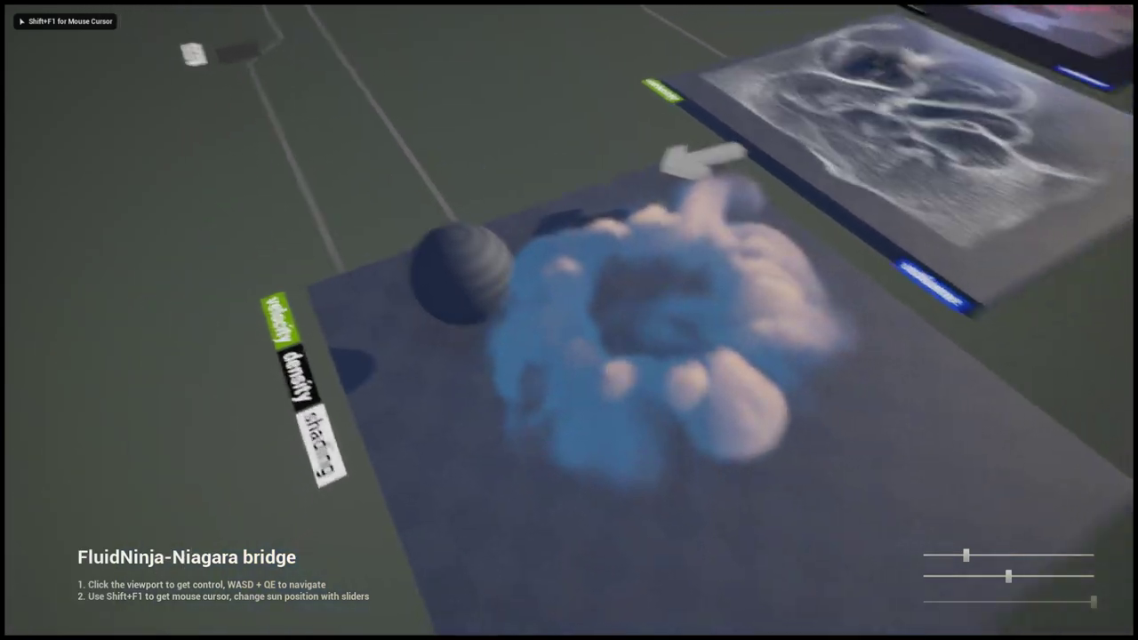
{"action": "key", "text": "s"}
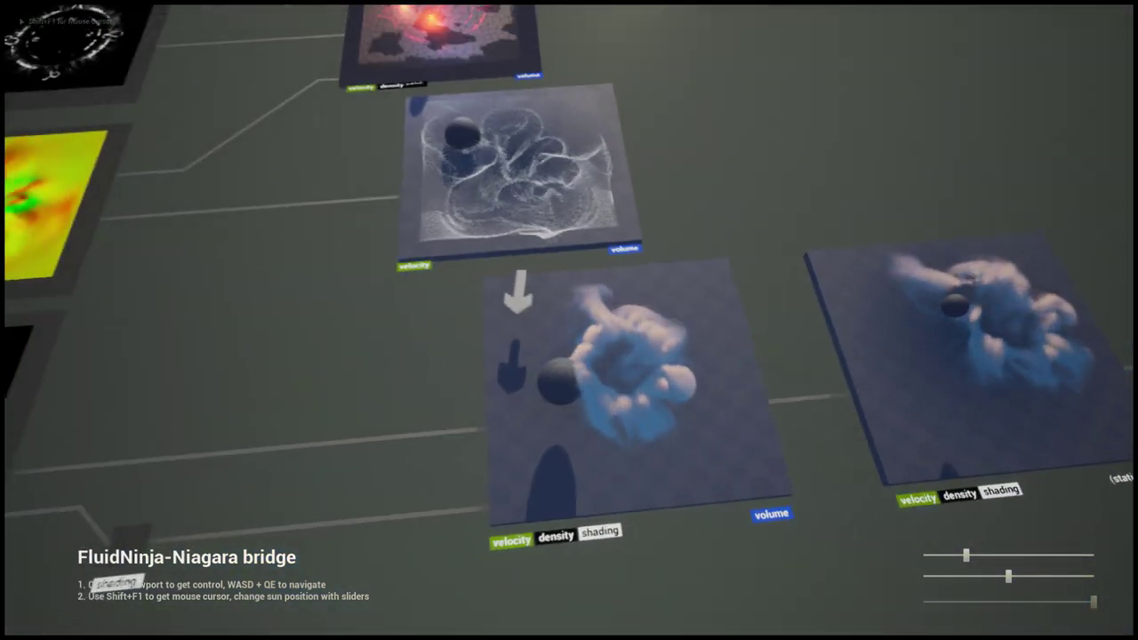
{"action": "key", "text": "Escape"}
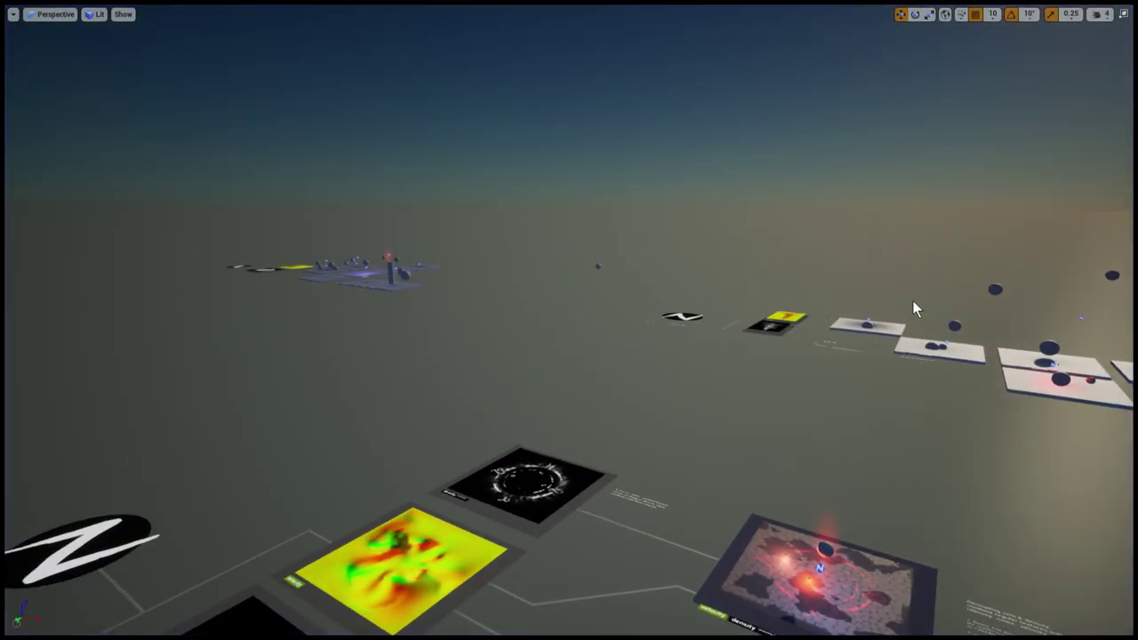
Focus the editor view on the Smoke group's density board and look over the velocity, density and shading layout
{"action": "left_click", "coordinate": [770, 326]}
{"action": "key", "text": "f"}
{"action": "right_click_drag", "start_coordinate": [769, 327], "coordinate": [934, 524]}
{"action": "key", "text": "s"}
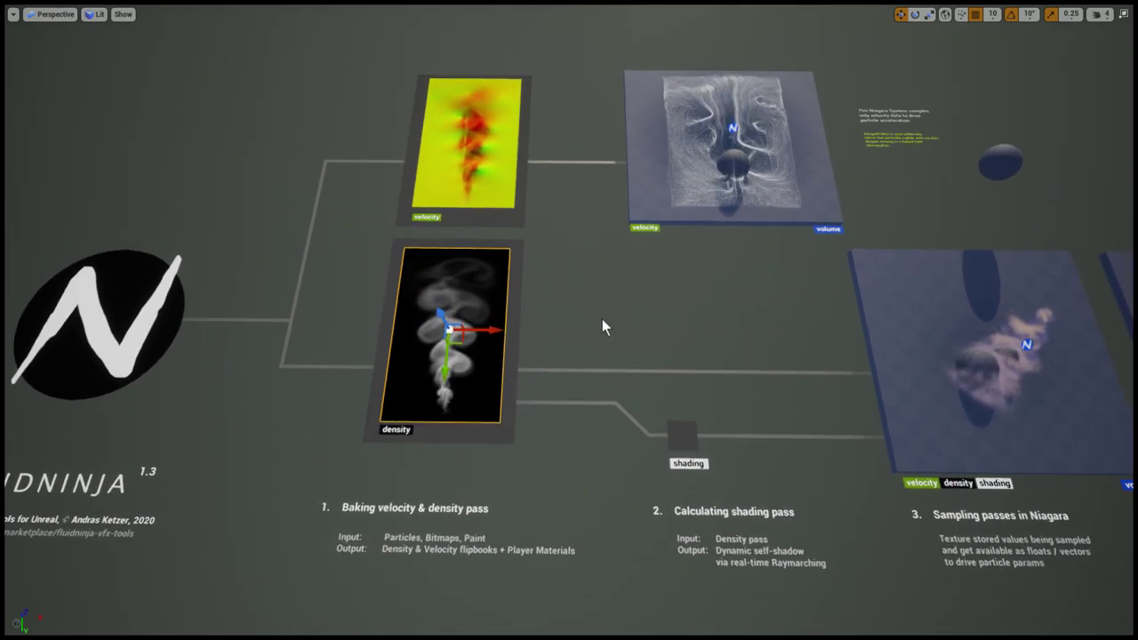
Go to the Smoke group's red velocity streamline system and shift the sphere sitting in its flow slightly sideways
{"action": "left_click", "coordinate": [642, 328]}
{"action": "key", "text": "d"}
{"action": "right_click_drag", "start_coordinate": [642, 328], "coordinate": [656, 363]}
{"action": "key", "text": "w"}
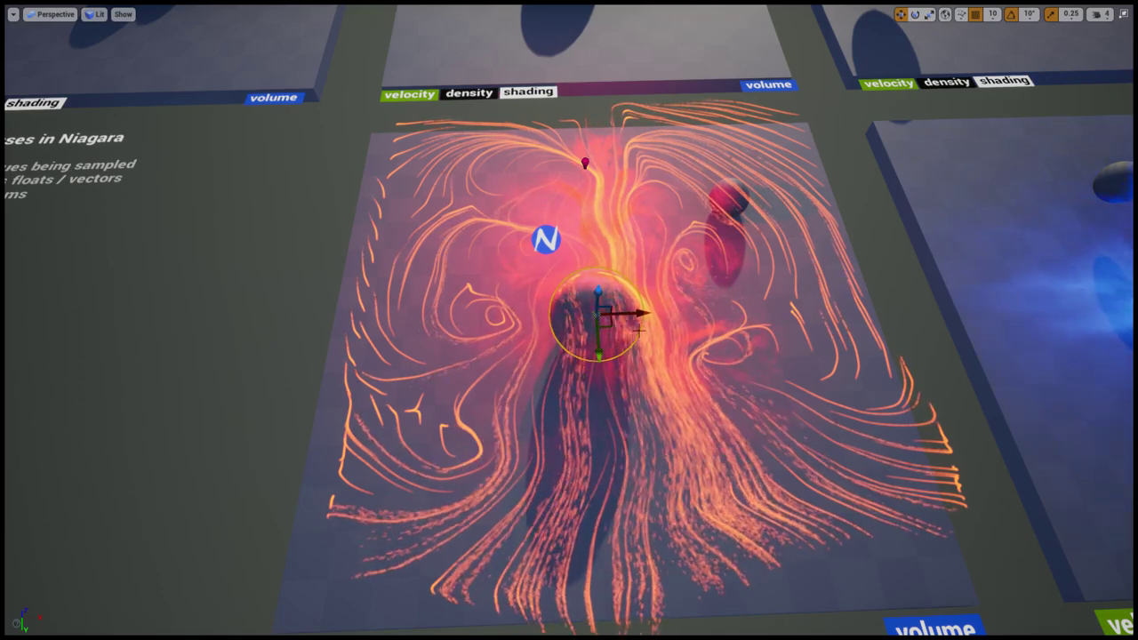
{"action": "left_click_drag", "start_coordinate": [626, 314], "coordinate": [616, 316]}
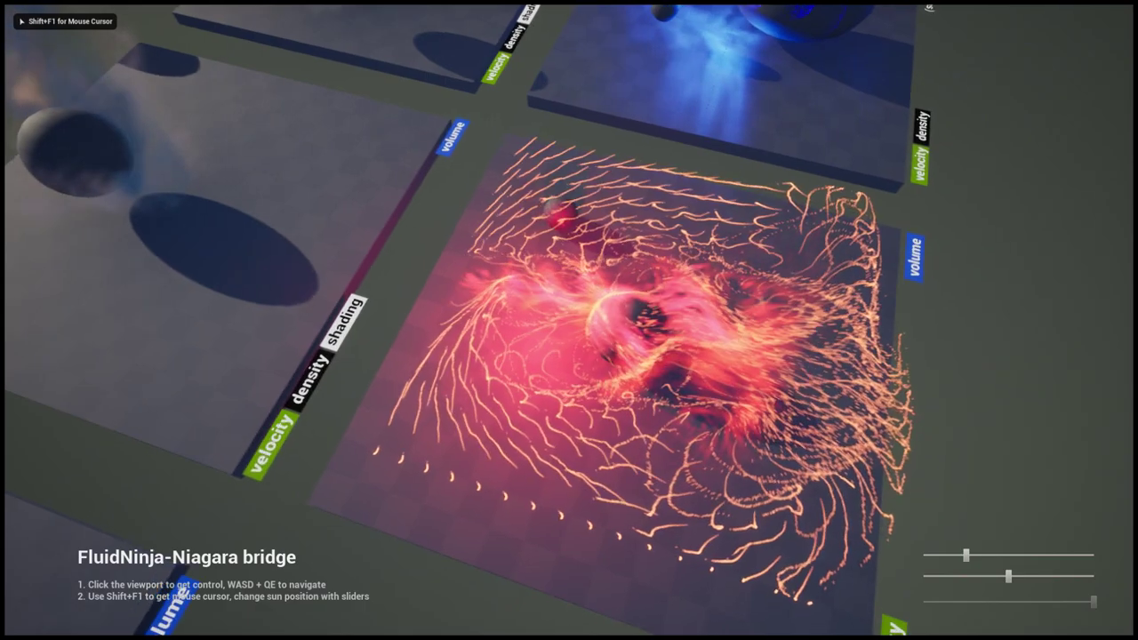
Adjust the light sliders in play mode while examining the blue glowing mesh system and the self-shadowed smoke columns
{"action": "key", "text": "shift+F1"}
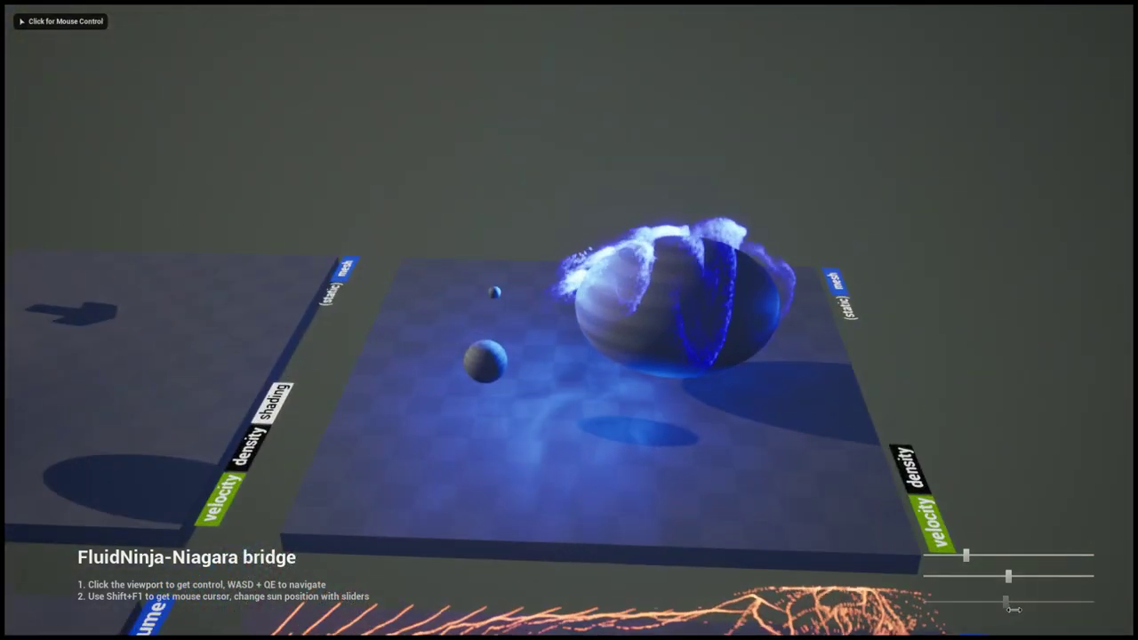
{"action": "mouse_move", "coordinate": [1092, 601]}
{"action": "left_mouse_down"}
{"action": "mouse_move", "coordinate": [939, 603]}
{"action": "mouse_move", "coordinate": [1087, 605]}
{"action": "left_mouse_up"}
{"action": "left_click", "coordinate": [1088, 608]}
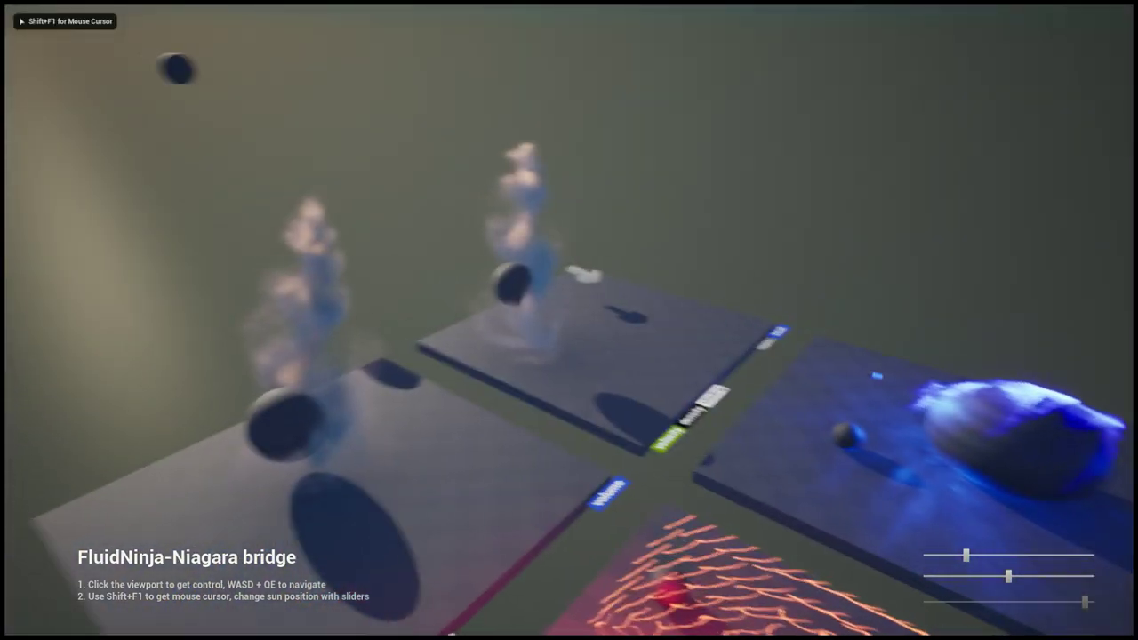
{"action": "key", "text": "shift+F1"}
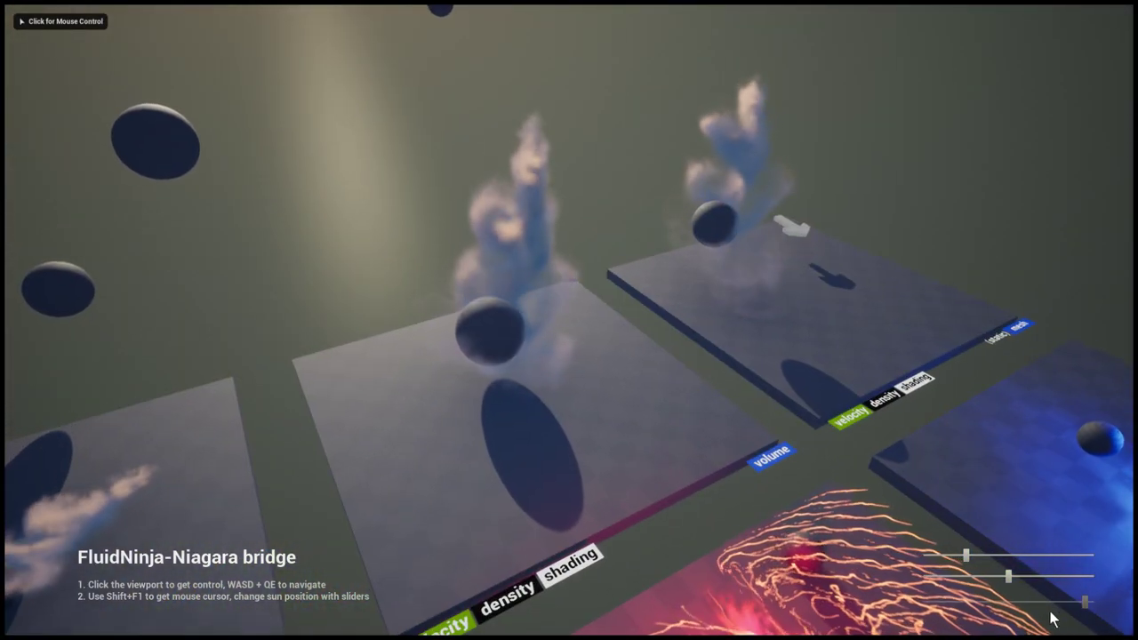
{"action": "mouse_move", "coordinate": [1010, 579]}
{"action": "left_mouse_down"}
{"action": "mouse_move", "coordinate": [1048, 577]}
{"action": "mouse_move", "coordinate": [1010, 577]}
{"action": "mouse_move", "coordinate": [1031, 578]}
{"action": "left_mouse_up"}
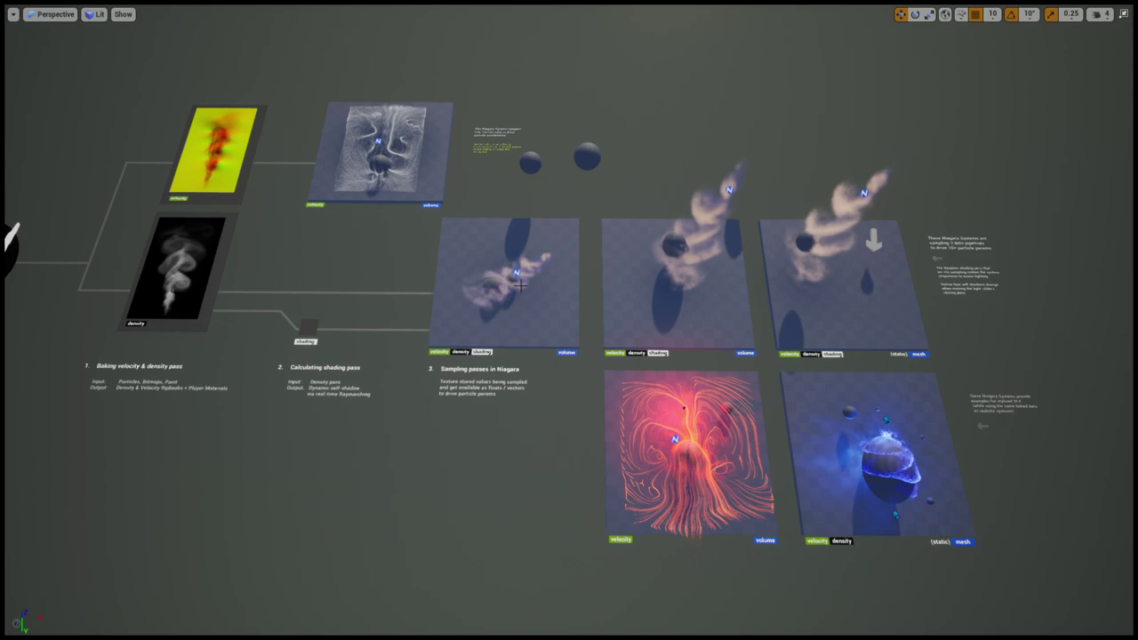
Restore the full editor layout with the World Outliner and select the middle smoke system container, NiagaraSystemContainer22
{"action": "key", "text": "F11"}
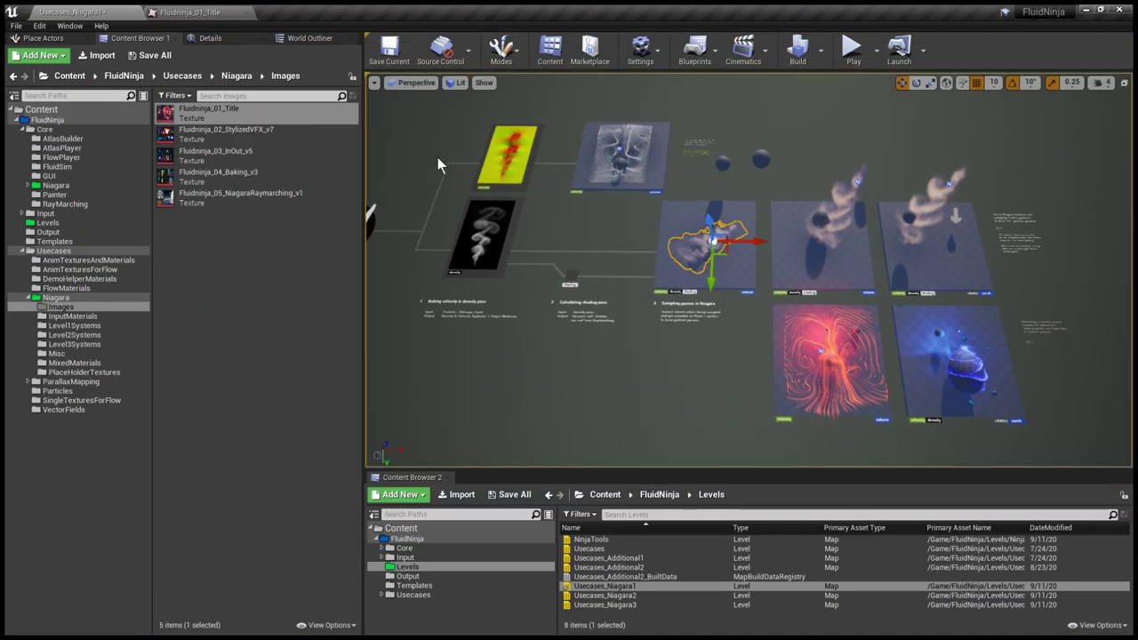
{"action": "left_click", "coordinate": [299, 41]}
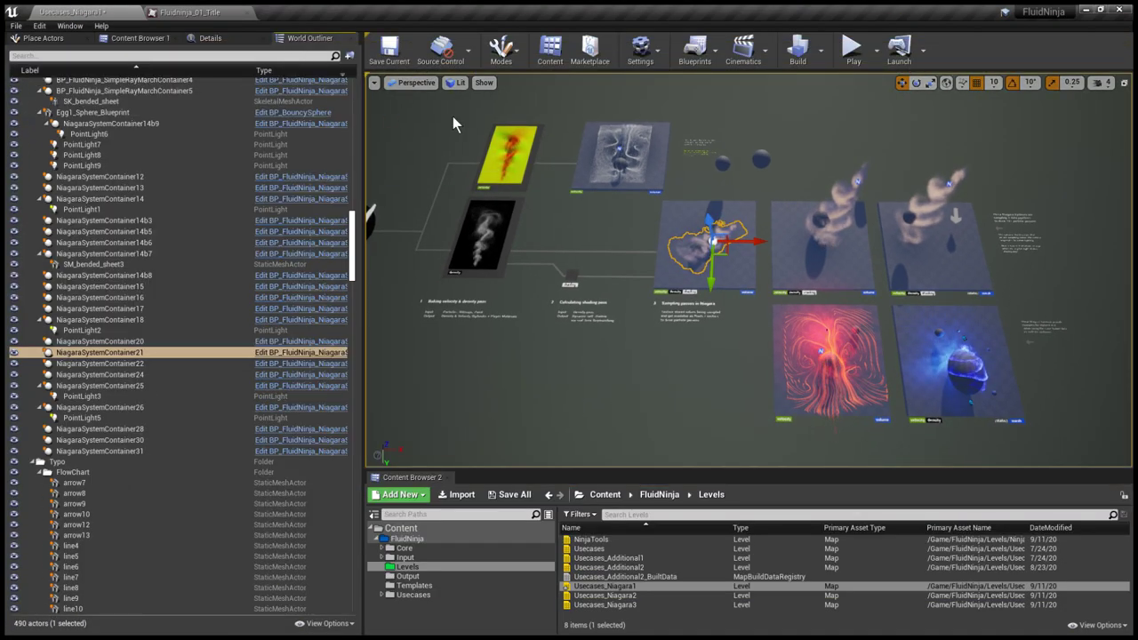
{"action": "left_click", "coordinate": [724, 251]}
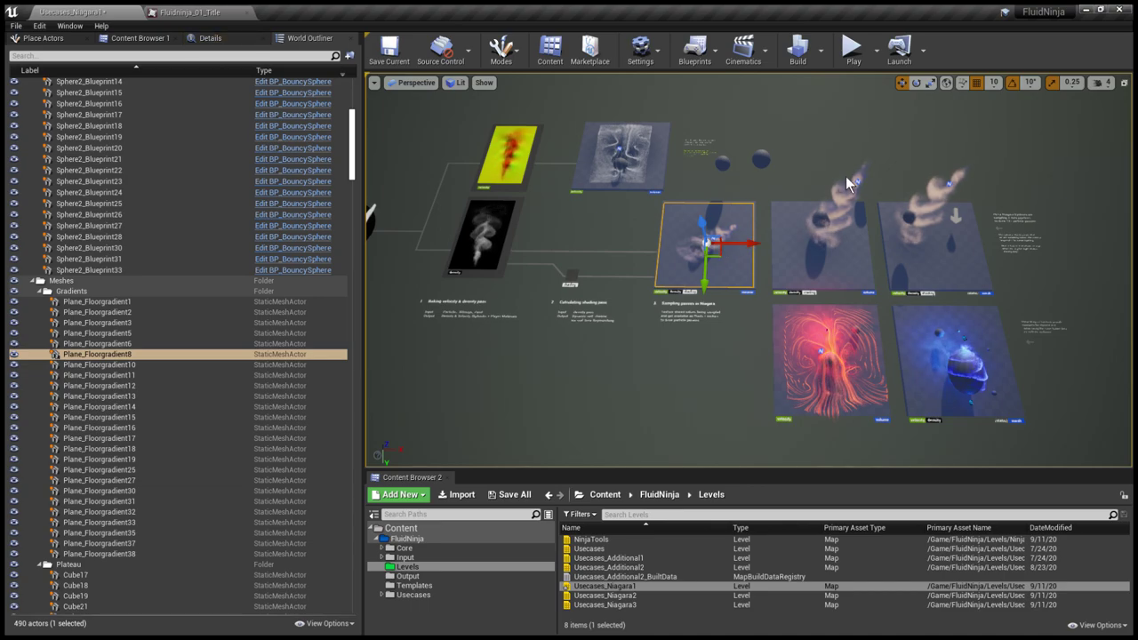
{"action": "left_click", "coordinate": [862, 190]}
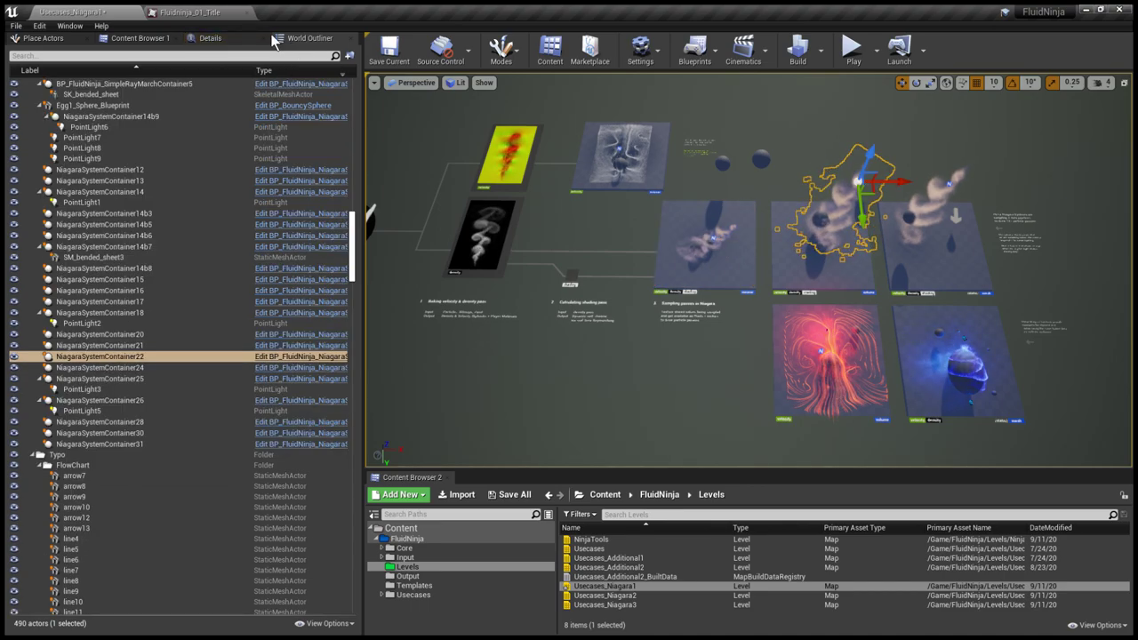
Show the smoke container's details, locate its template NS_Smoke_3tx_VeloDensityShading_v3 among the assets and open it for editing
{"action": "left_click", "coordinate": [244, 41]}
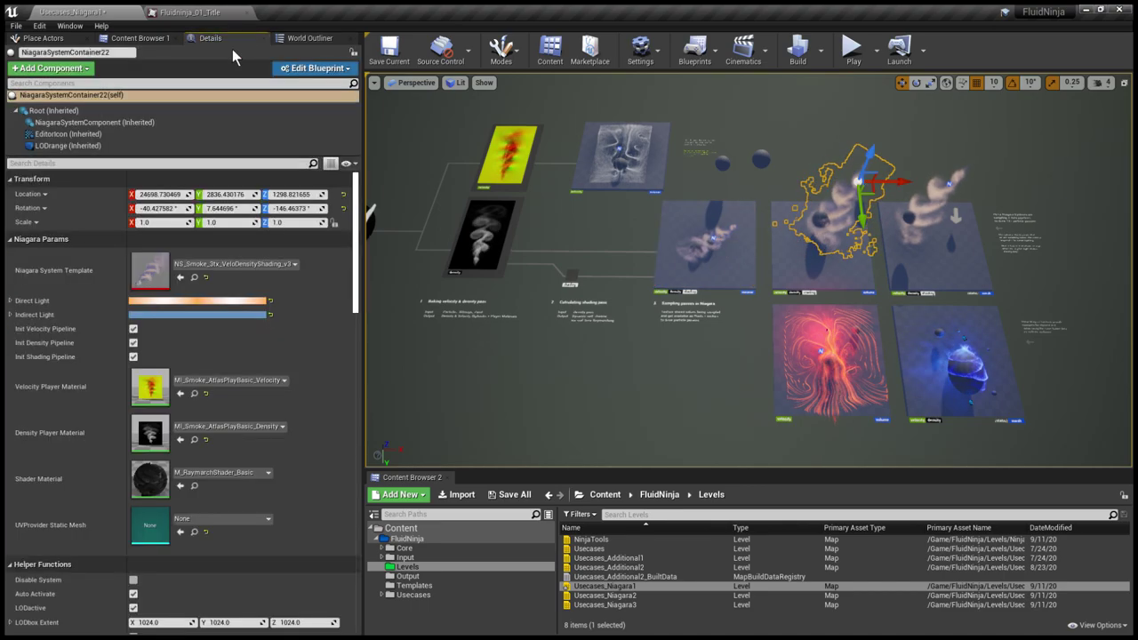
{"action": "left_click", "coordinate": [195, 278]}
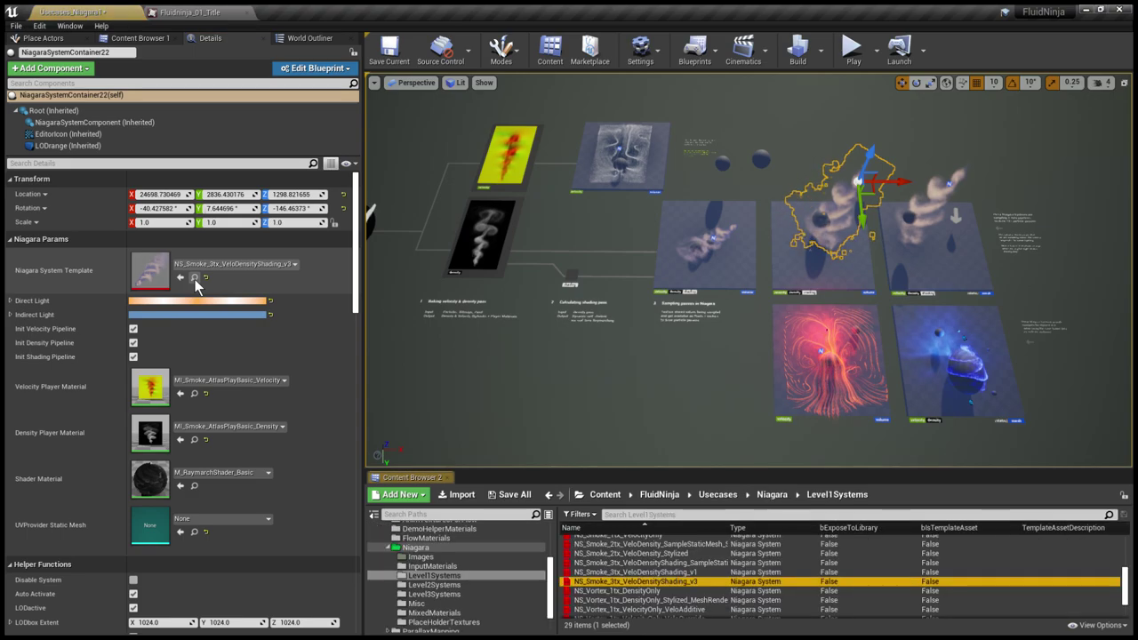
{"action": "double_click", "coordinate": [611, 582]}
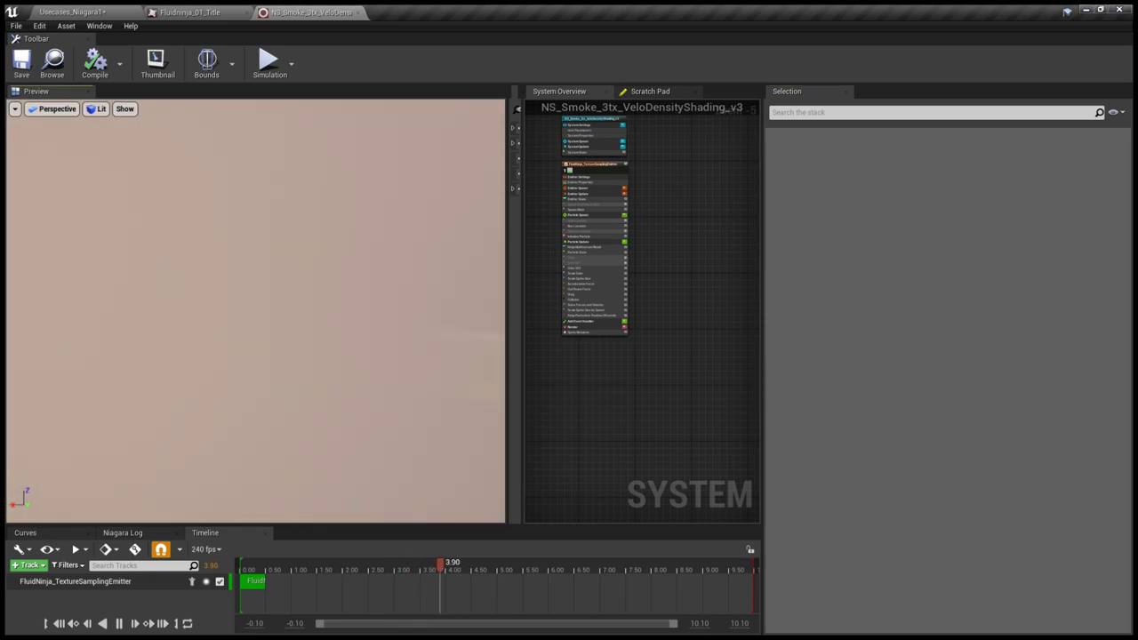
Examine the smoke plume in the Niagara system preview from farther away and from above
{"action": "scroll", "coordinate": [290, 185], "scroll_direction": "down", "scroll_amount": 5}
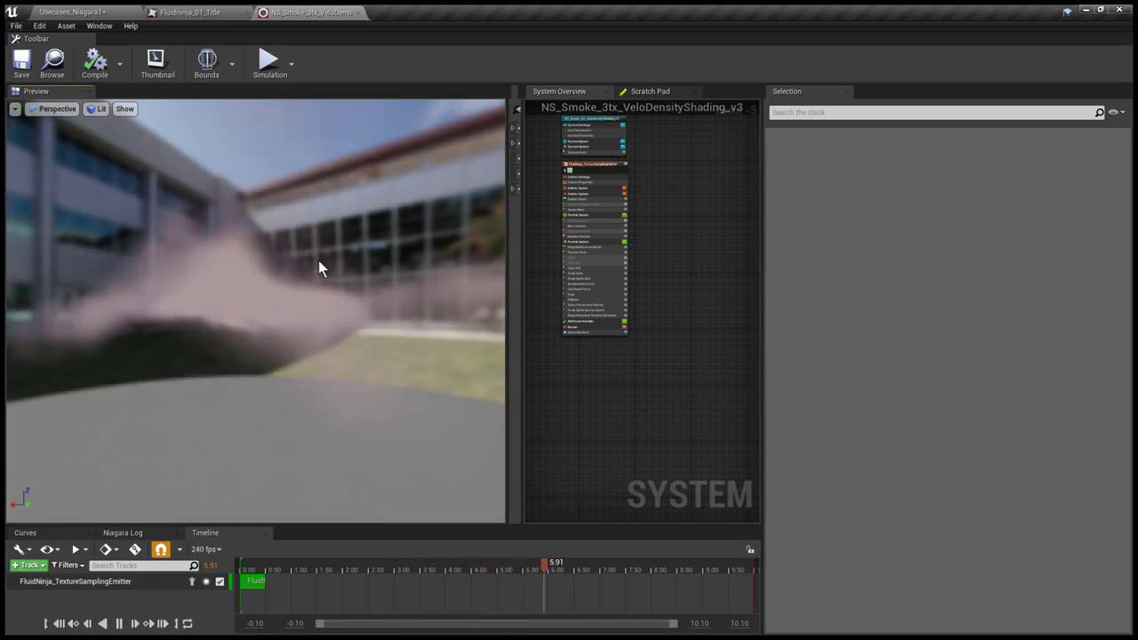
{"action": "left_click_drag", "start_coordinate": [349, 313], "coordinate": [346, 382]}
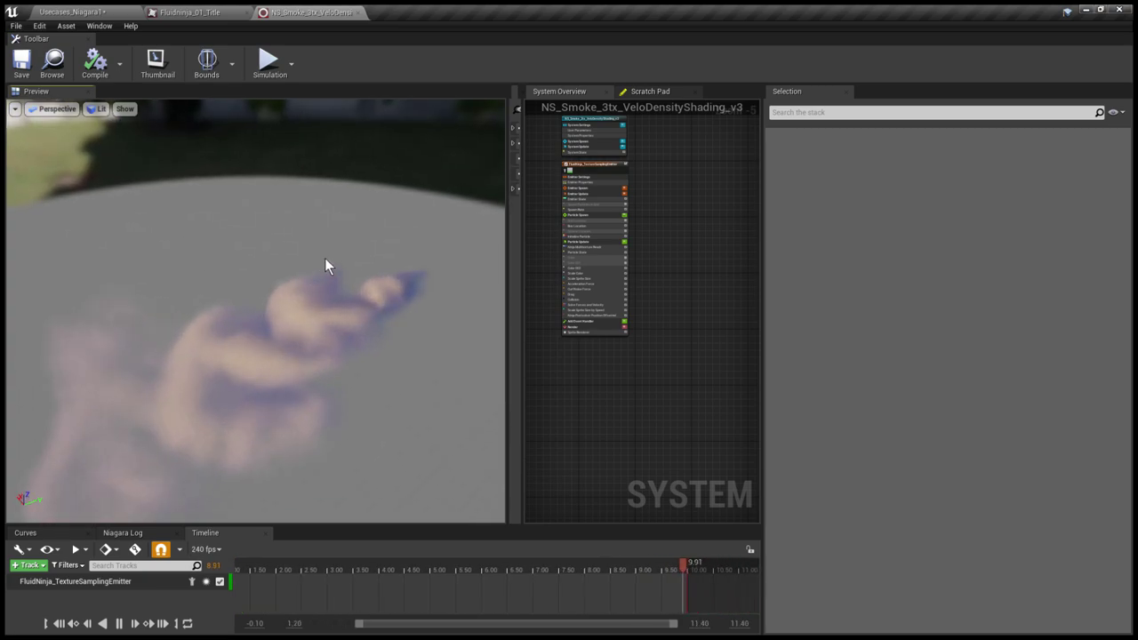
{"action": "left_click_drag", "start_coordinate": [324, 261], "coordinate": [326, 297]}
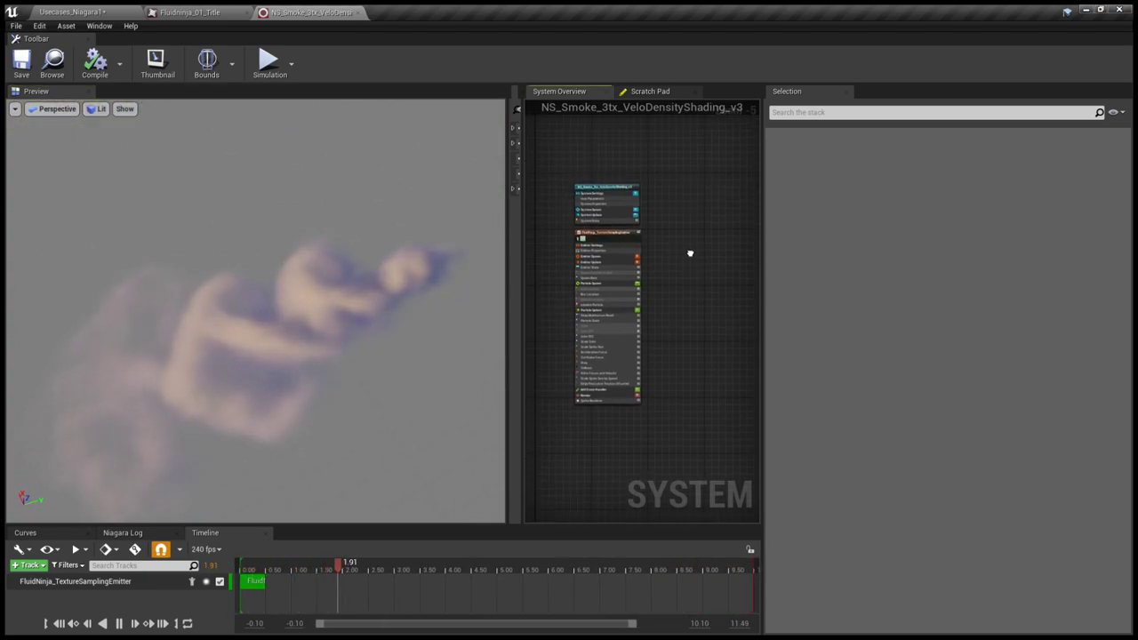
Examine the module stack of NS_Smoke_3tx_VeloDensityShading_v3 and show the parameters of its FluidNinja_TextureSamplingEmitter
{"action": "scroll", "coordinate": [690, 253], "scroll_direction": "up", "scroll_amount": 4}
{"action": "right_click_drag", "start_coordinate": [725, 282], "coordinate": [744, 271]}
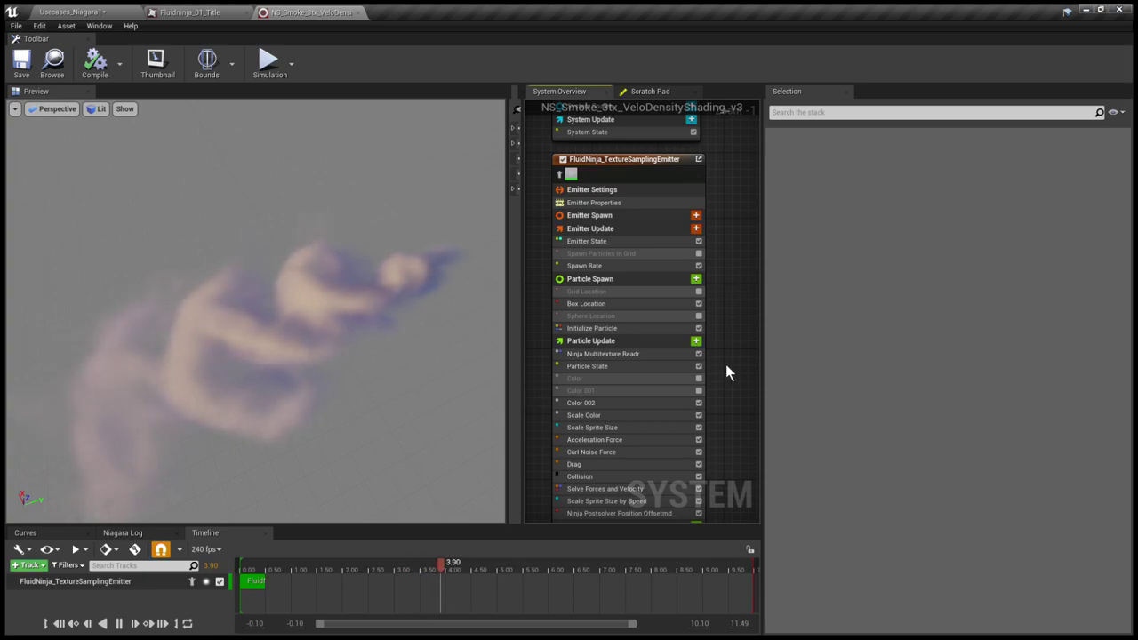
{"action": "right_click_drag", "start_coordinate": [726, 366], "coordinate": [727, 358]}
{"action": "left_click", "coordinate": [473, 567]}
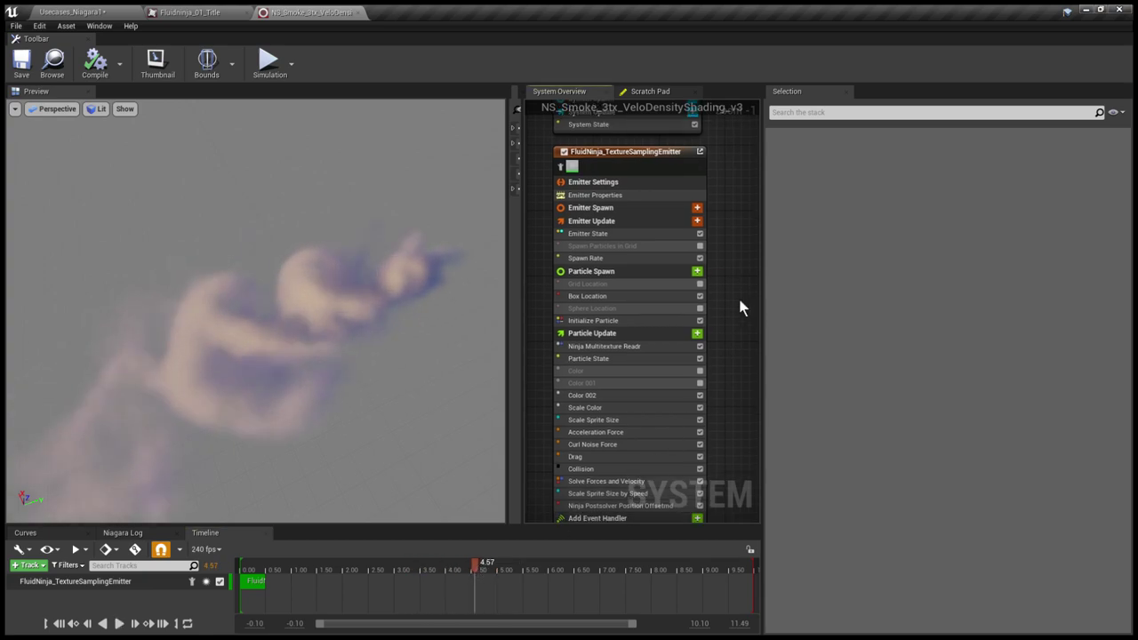
{"action": "right_click_drag", "start_coordinate": [729, 239], "coordinate": [726, 280]}
{"action": "left_click", "coordinate": [650, 194]}
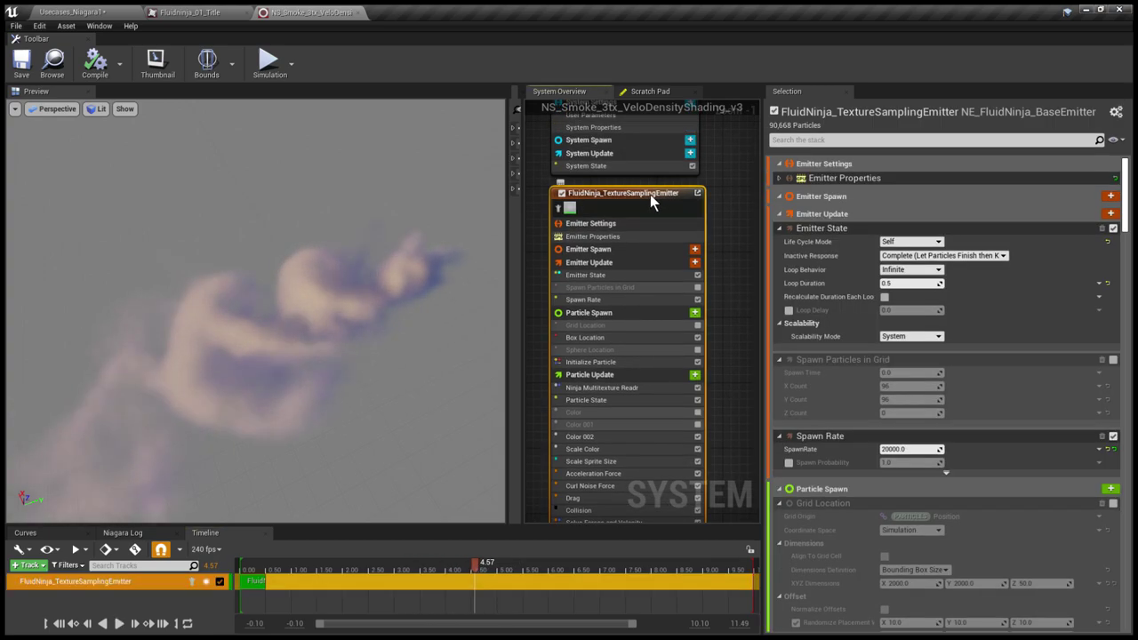
{"action": "right_click_drag", "start_coordinate": [720, 178], "coordinate": [721, 236]}
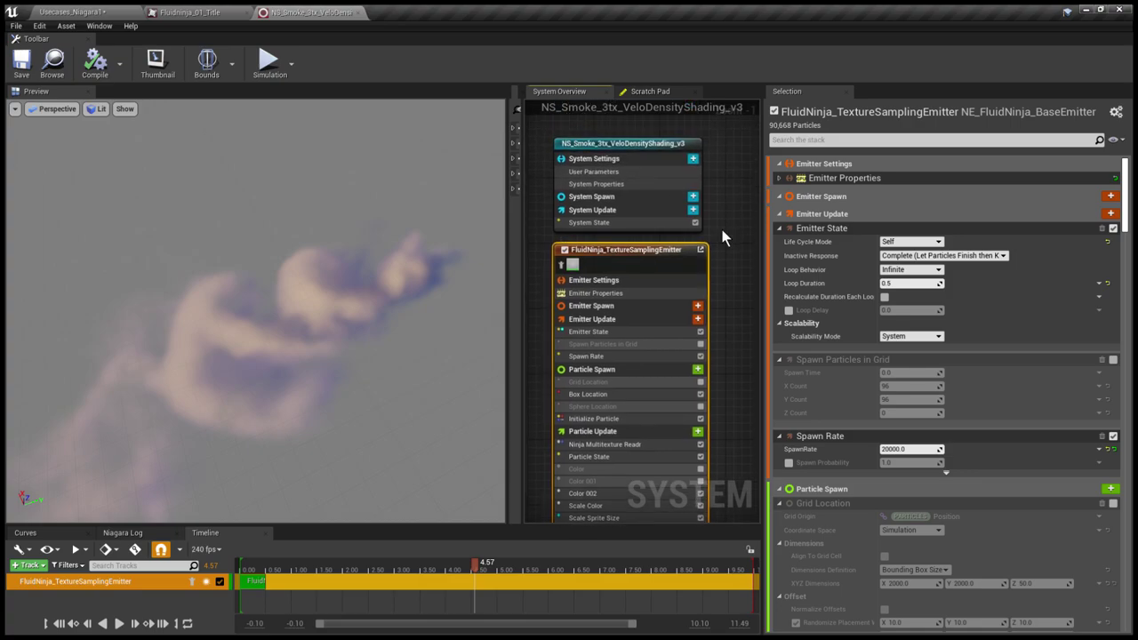
Return to the level, clear the selection and open the Usecases_Niagara2 level from the FluidNinja Levels folder
{"action": "left_click", "coordinate": [185, 12]}
{"action": "left_click", "coordinate": [100, 12]}
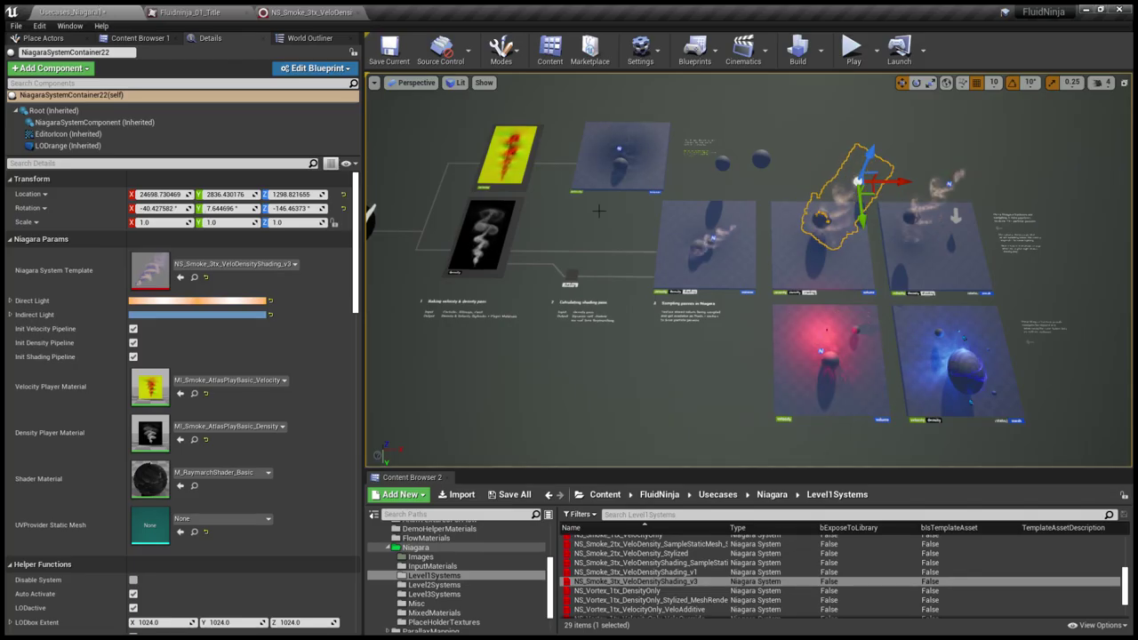
{"action": "left_click", "coordinate": [680, 368]}
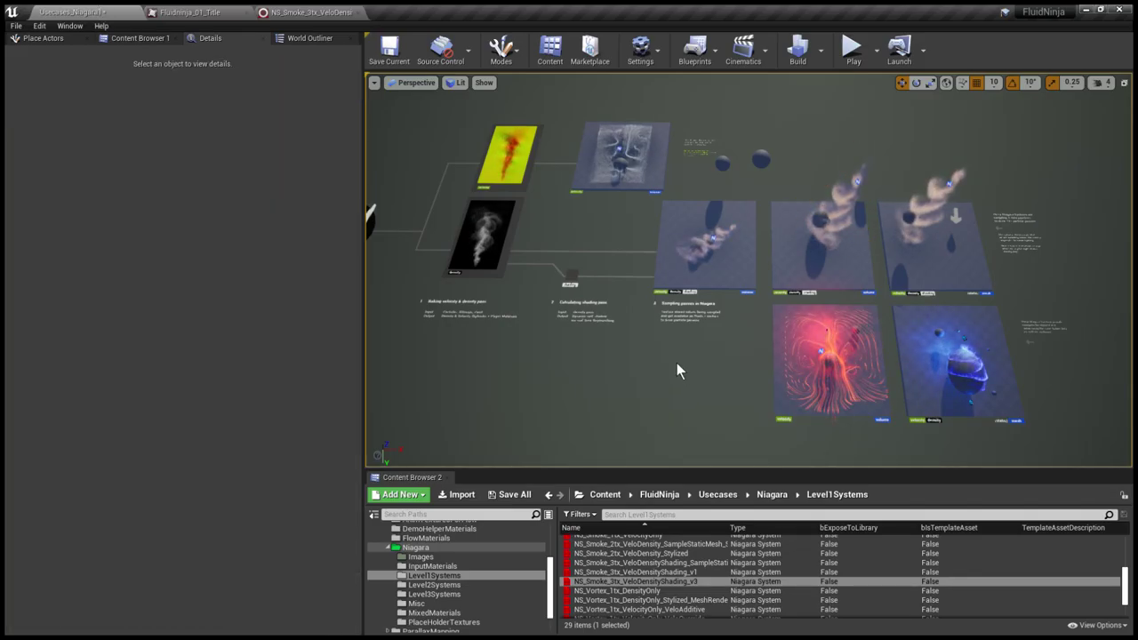
{"action": "scroll", "coordinate": [445, 569], "scroll_direction": "up", "scroll_amount": 3}
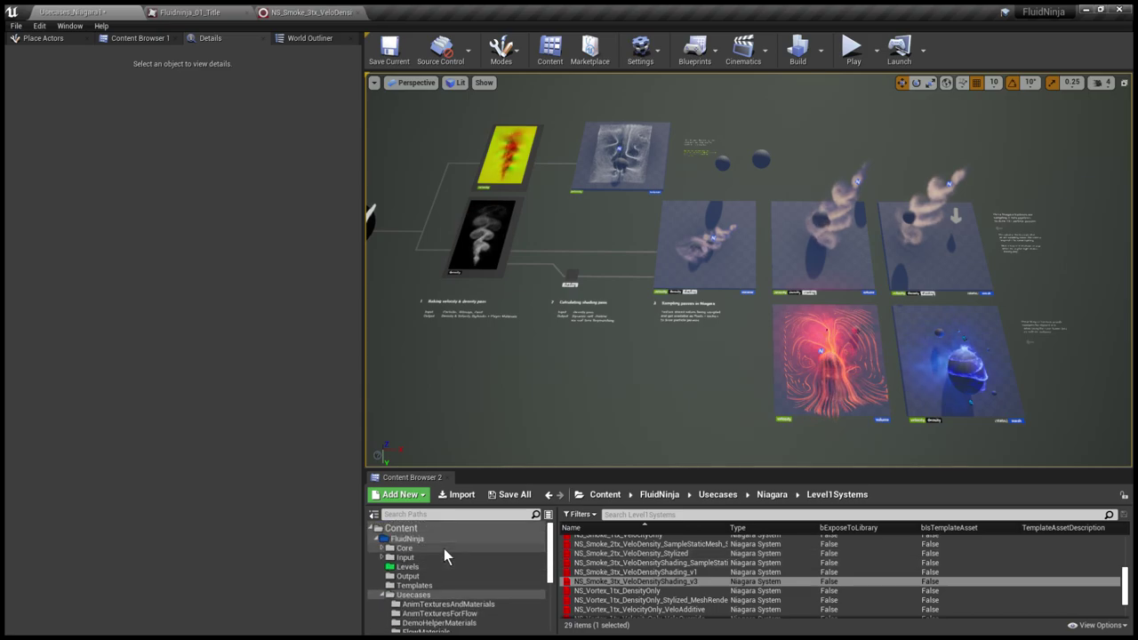
{"action": "left_click", "coordinate": [420, 566]}
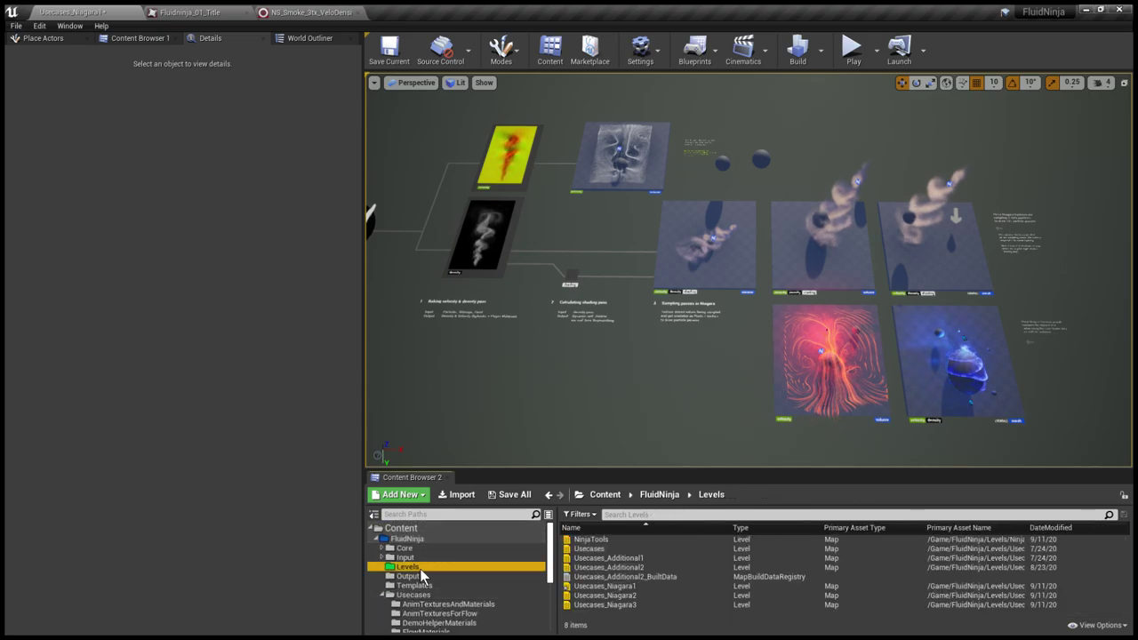
{"action": "left_click", "coordinate": [635, 596]}
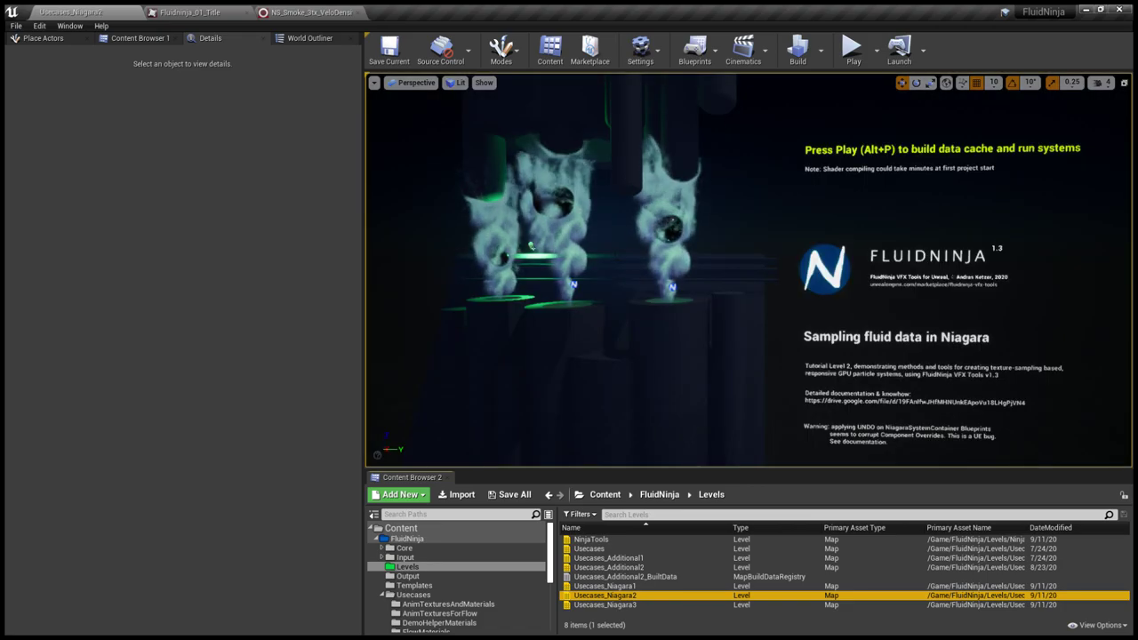
List the Niagara systems in the Level2Systems folder and start playing the level full screen
{"action": "left_click", "coordinate": [172, 35]}
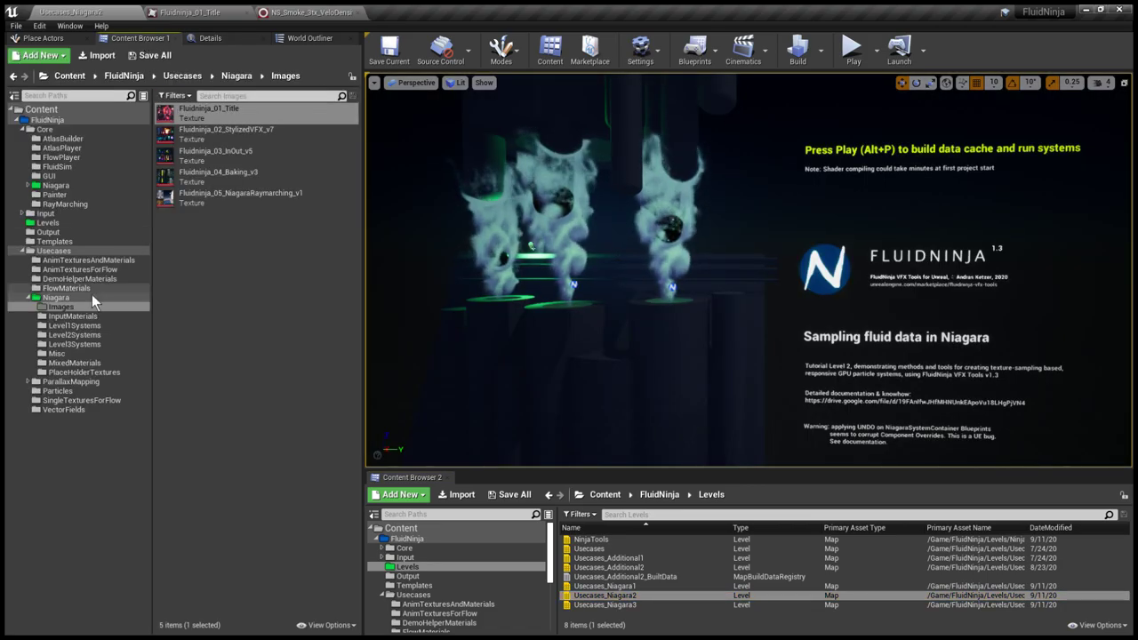
{"action": "left_click", "coordinate": [80, 335]}
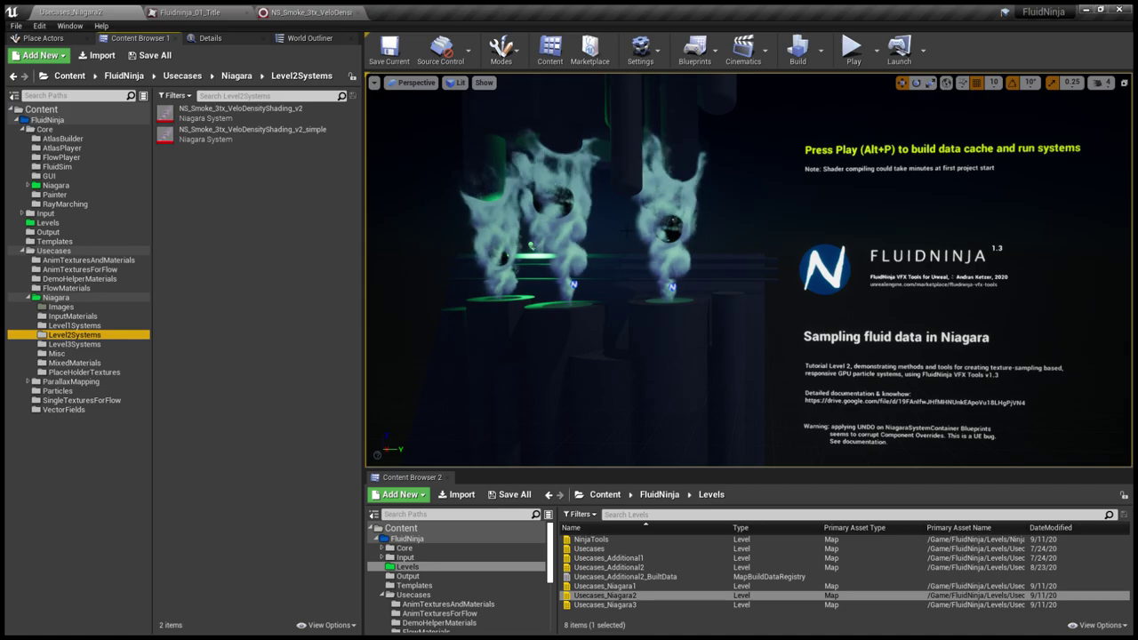
{"action": "key", "text": "F11"}
{"action": "key", "text": "alt+p"}
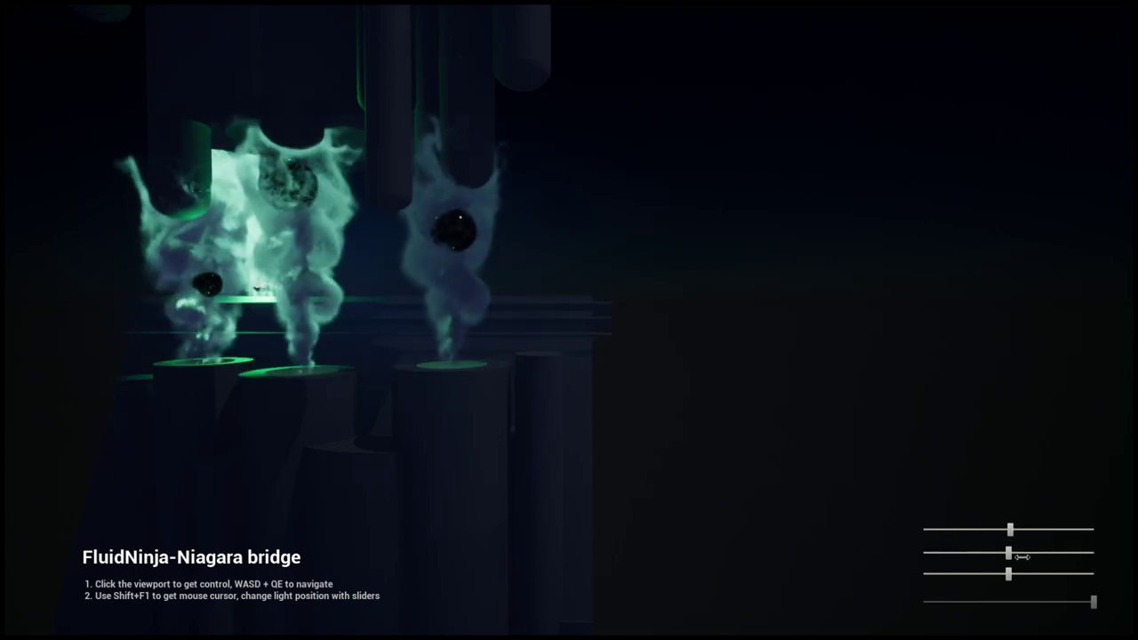
Adjust the three light position sliders while examining how the green light shades the smoke columns from behind
{"action": "left_click_drag", "start_coordinate": [971, 551], "coordinate": [1041, 559]}
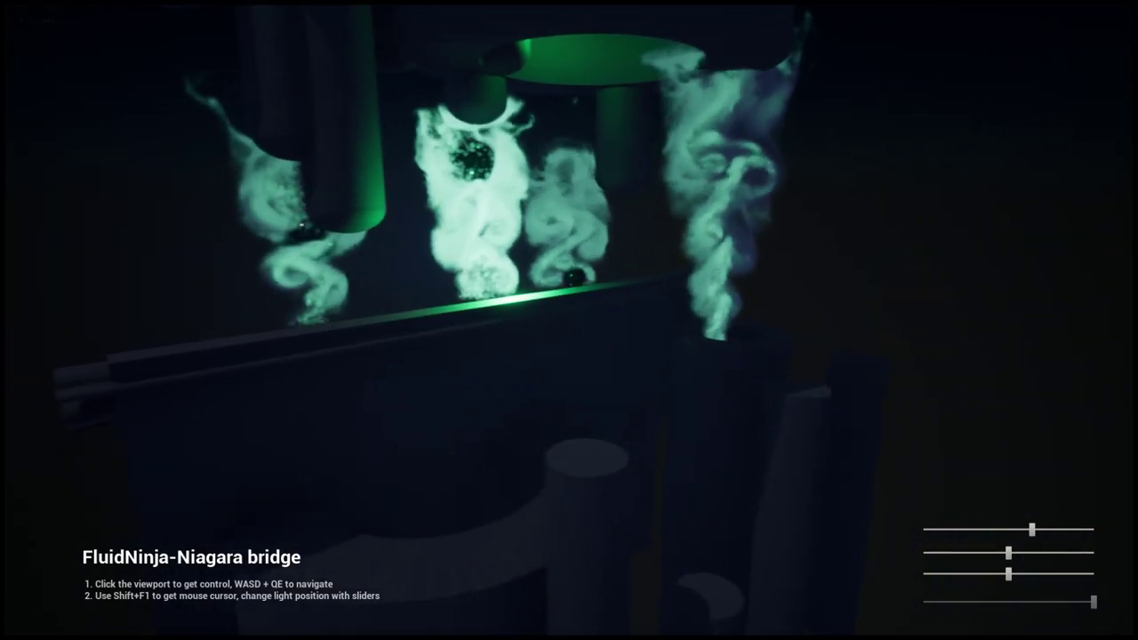
{"action": "key", "text": "shift+F1"}
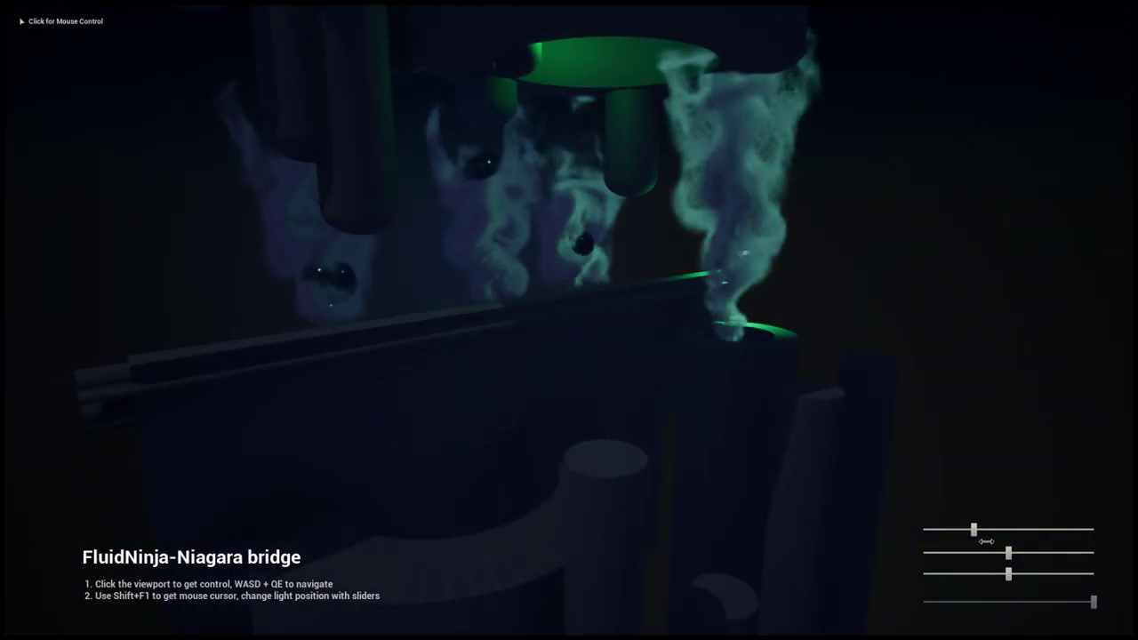
{"action": "left_click_drag", "start_coordinate": [1007, 552], "coordinate": [1134, 609]}
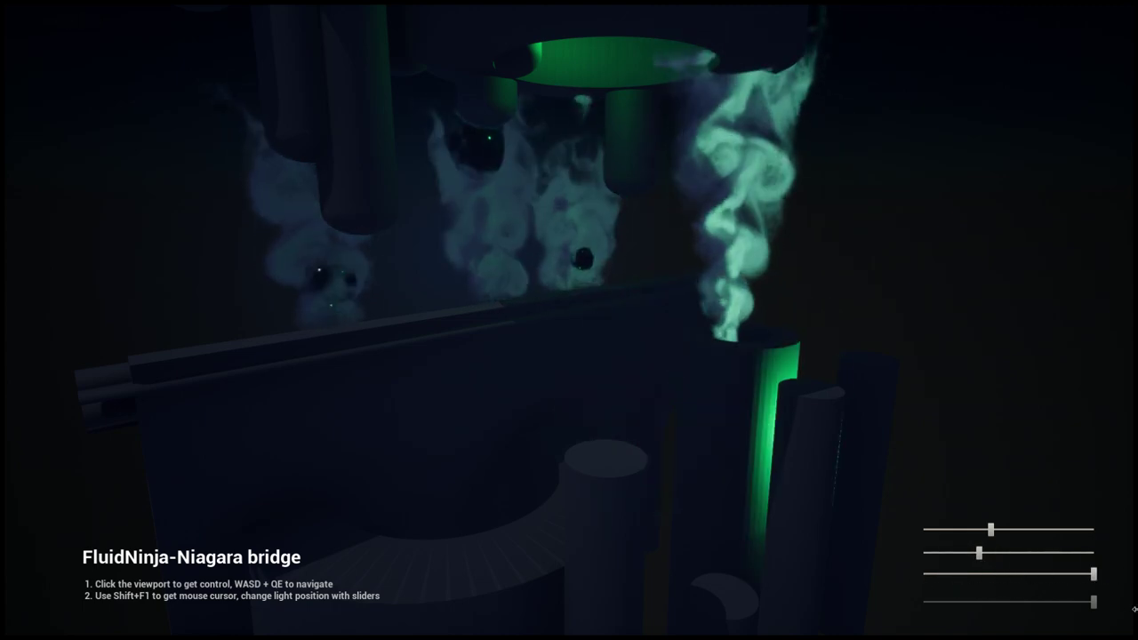
{"action": "left_click_drag", "start_coordinate": [1093, 574], "coordinate": [992, 575]}
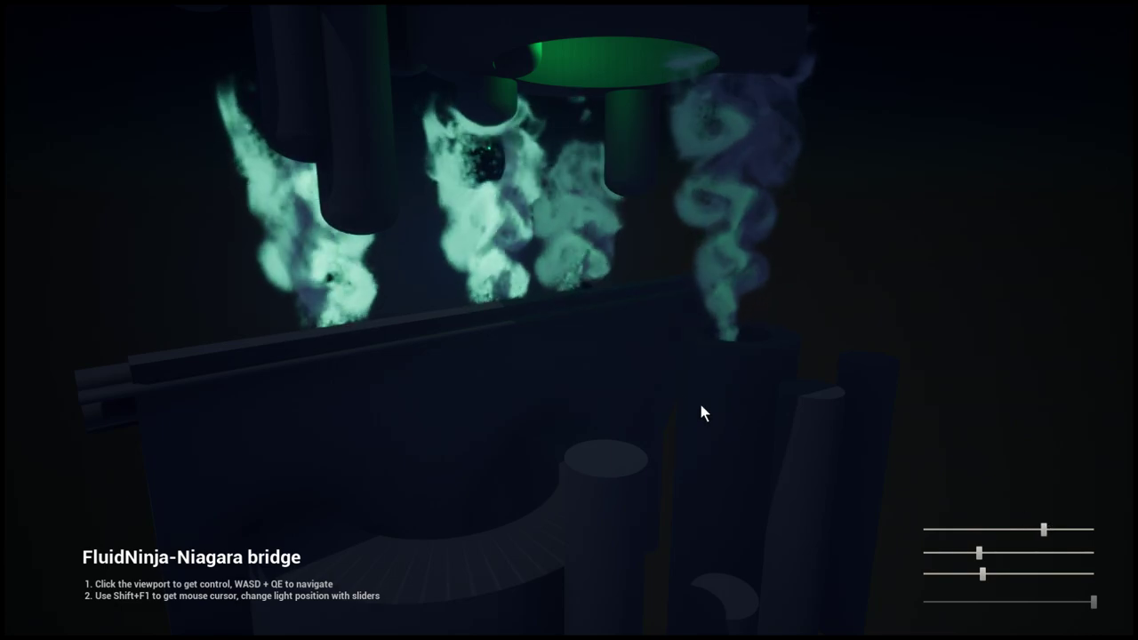
Fly around to the front of the smoke columns and shift the light with the first position slider
{"action": "left_click", "coordinate": [698, 400]}
{"action": "key", "text": "a"}
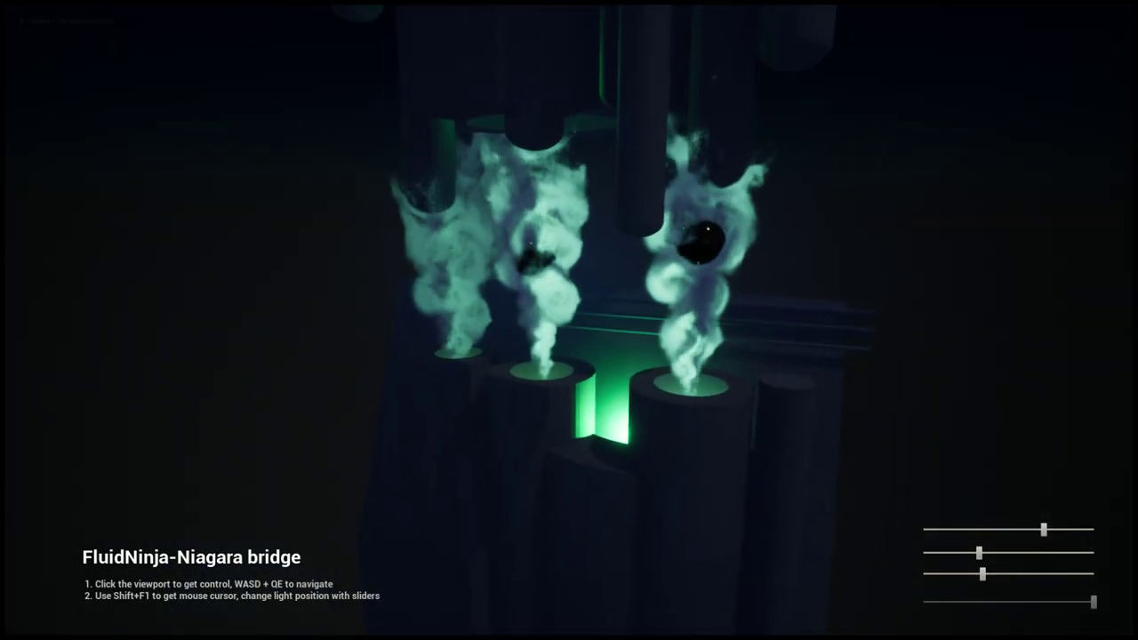
{"action": "key", "text": "shift+F1"}
{"action": "left_click_drag", "start_coordinate": [1034, 530], "coordinate": [987, 546]}
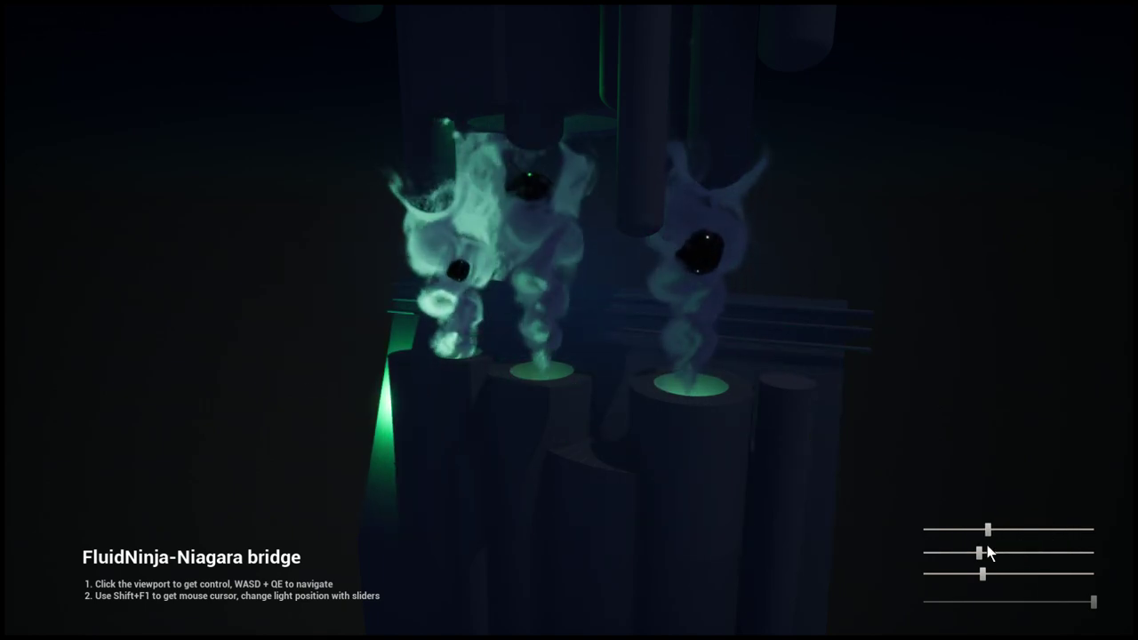
{"action": "left_click", "coordinate": [747, 394]}
Stop playing, restore the editor layout and open the Usecases_Niagara3 level
{"action": "key", "text": "shift+F1"}
{"action": "key", "text": "F11"}
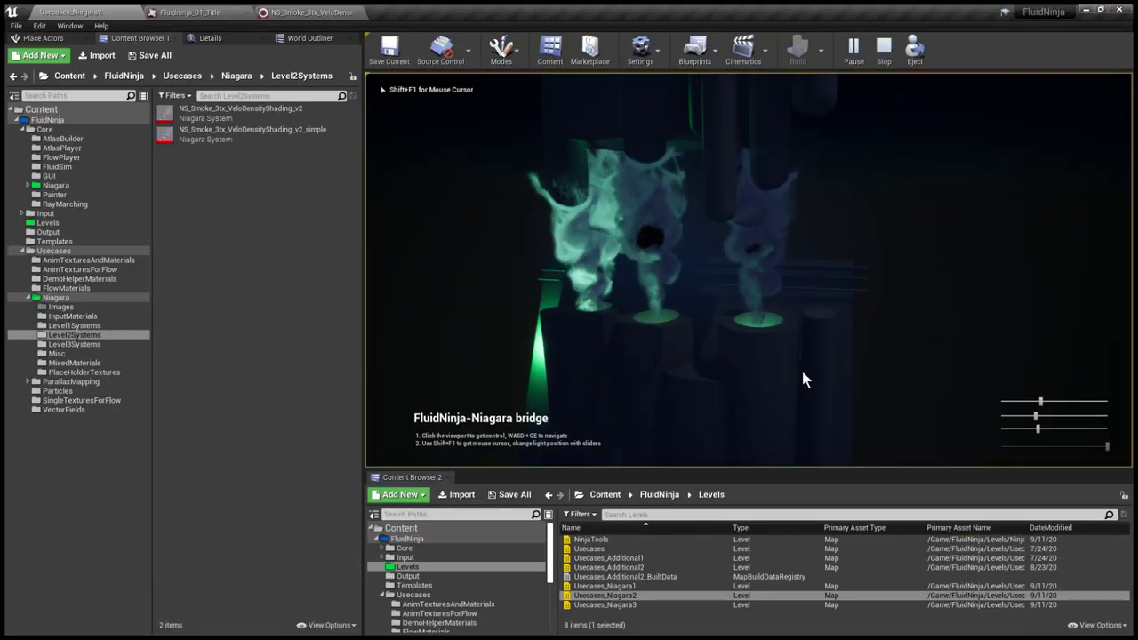
{"action": "key", "text": "Escape"}
{"action": "left_click", "coordinate": [628, 605]}
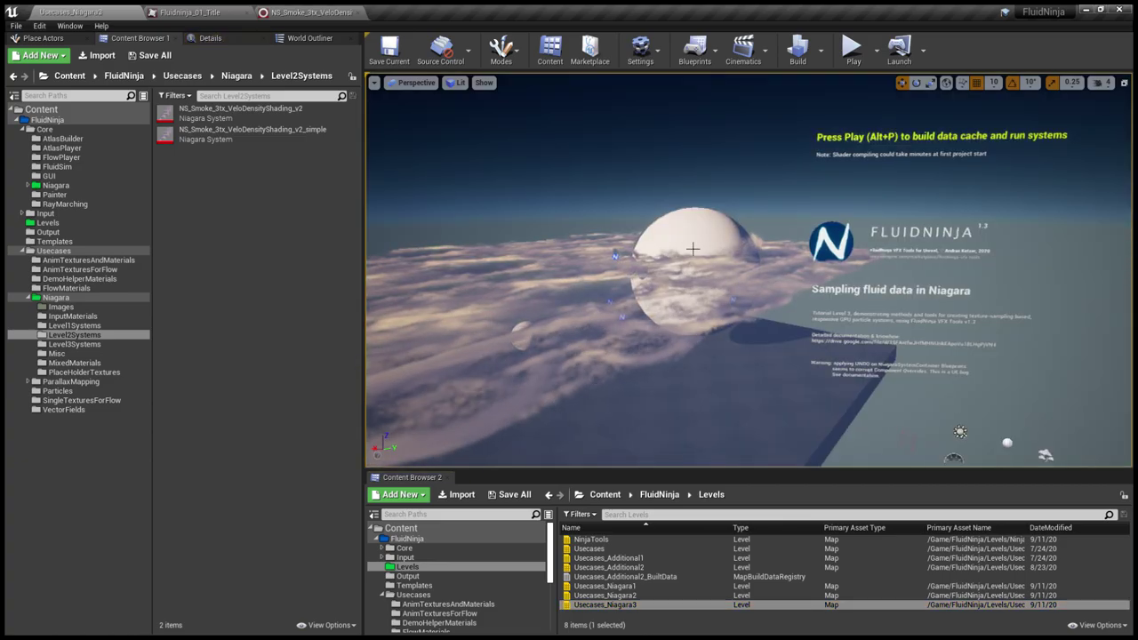
Play the Usecases_Niagara3 level full screen and examine the cloud layer and spheres from below and above
{"action": "key", "text": "F11"}
{"action": "right_click_drag", "start_coordinate": [664, 238], "coordinate": [608, 235]}
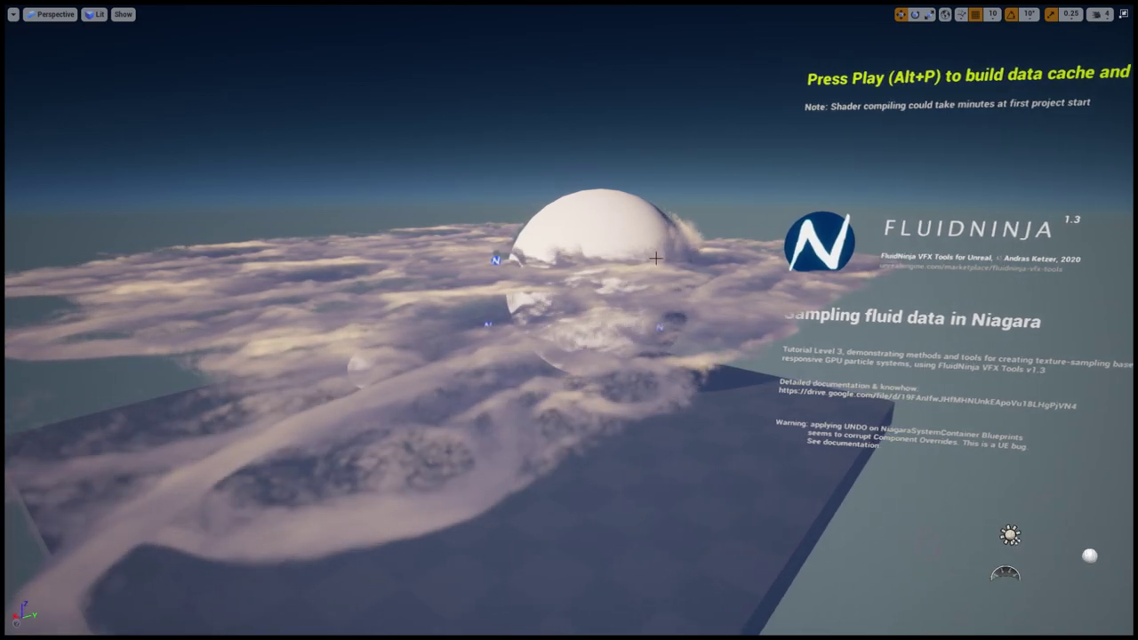
{"action": "key", "text": "alt+p"}
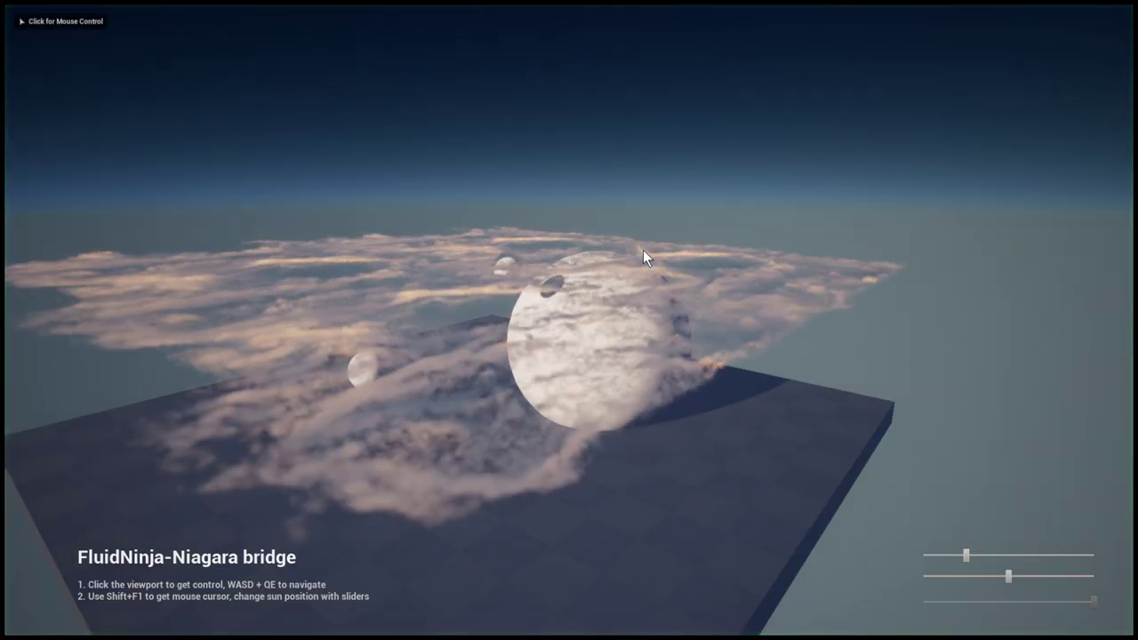
{"action": "left_click", "coordinate": [643, 251]}
{"action": "key", "text": "q"}
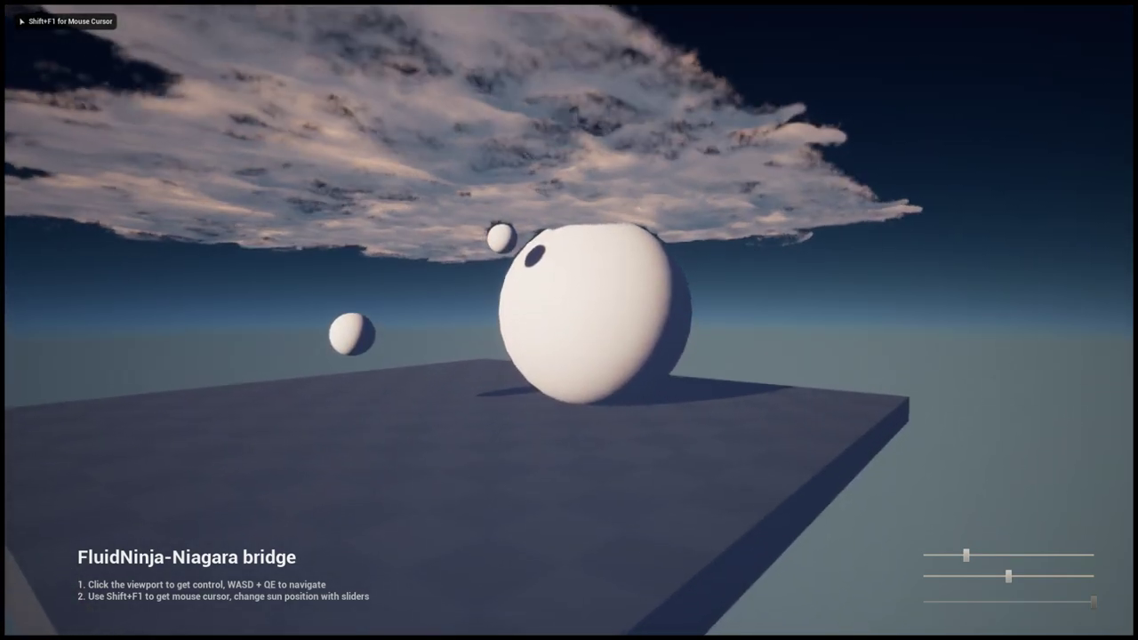
{"action": "key", "text": "w"}
{"action": "key", "text": "w"}
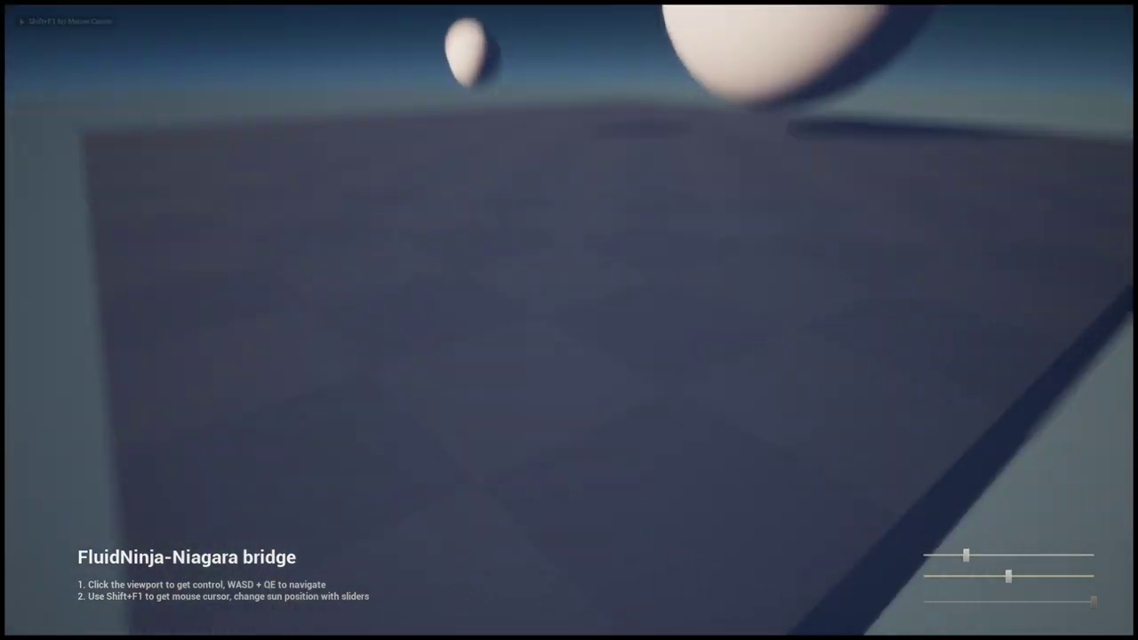
{"action": "key", "text": "a"}
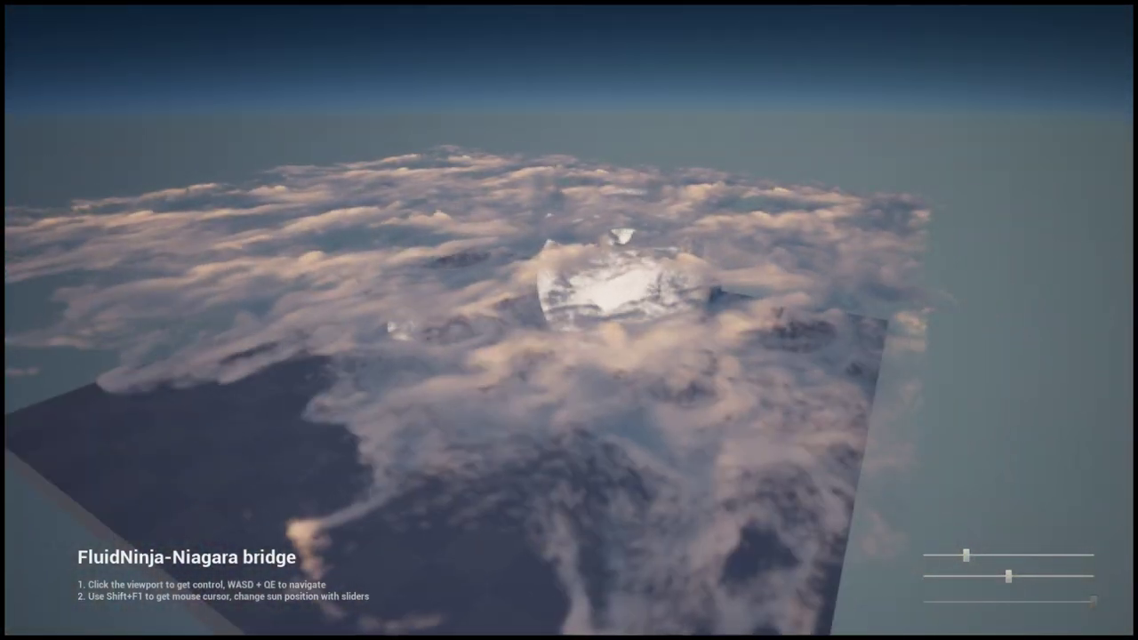
Leave the full-screen view, glance over the clouds once more and stop playing the level
{"action": "key", "text": "F11"}
{"action": "left_click", "coordinate": [749, 269]}
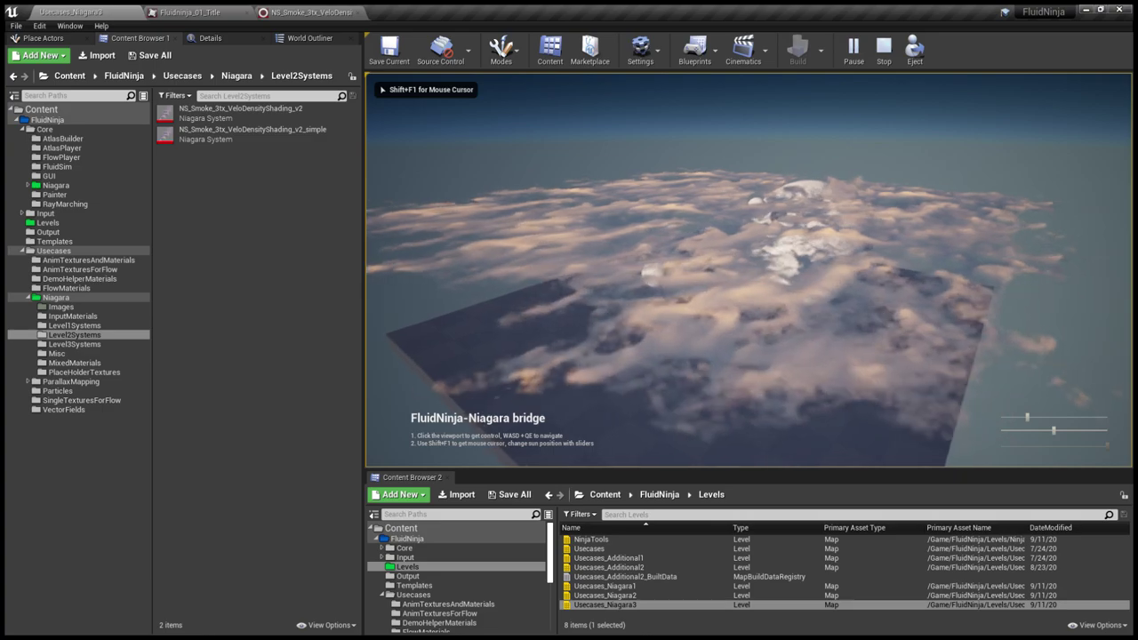
{"action": "key", "text": "d"}
{"action": "key", "text": "Escape"}
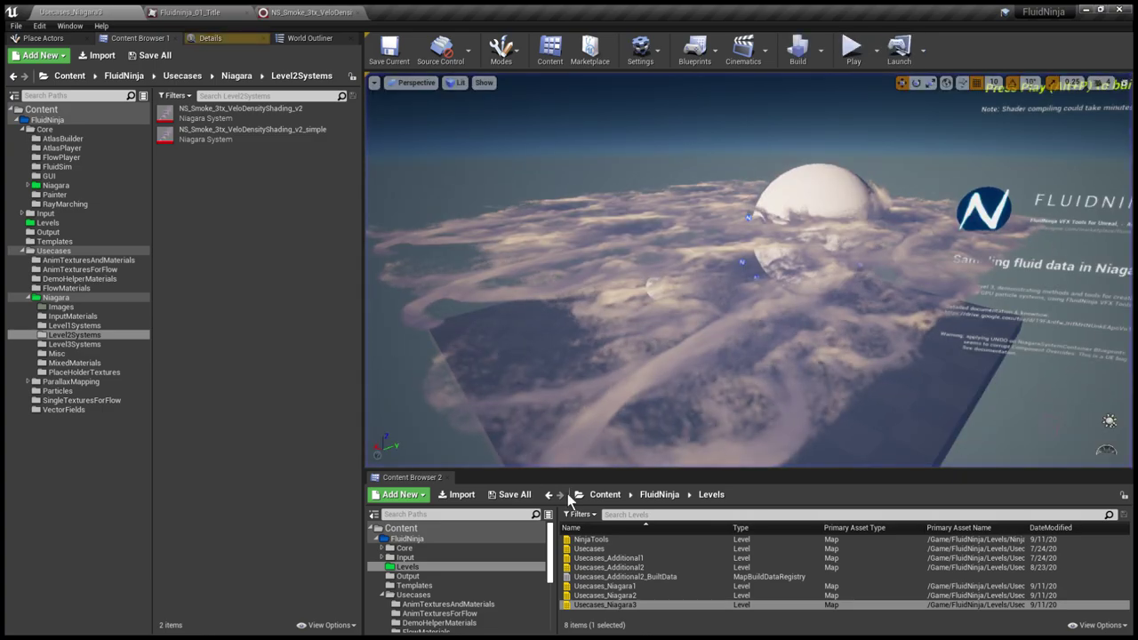
Reopen the Usecases_Niagara1 level and move in on the intro text about sampling fluid data in Niagara
{"action": "double_click", "coordinate": [622, 586]}
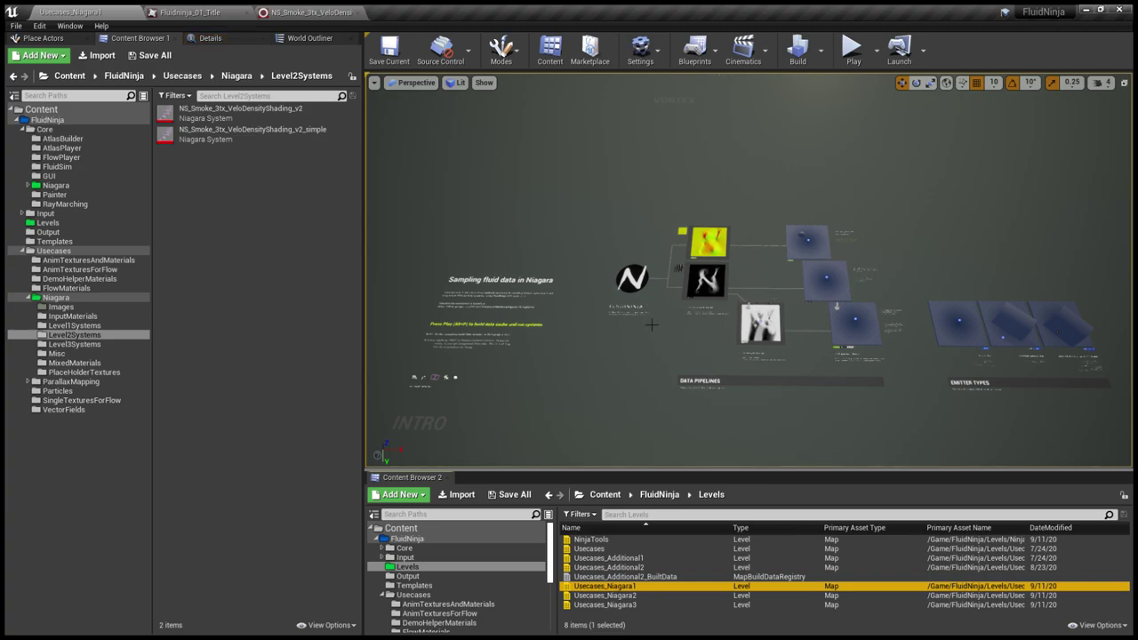
{"action": "key", "text": "w"}
{"action": "right_click_drag", "start_coordinate": [651, 325], "coordinate": [621, 334]}
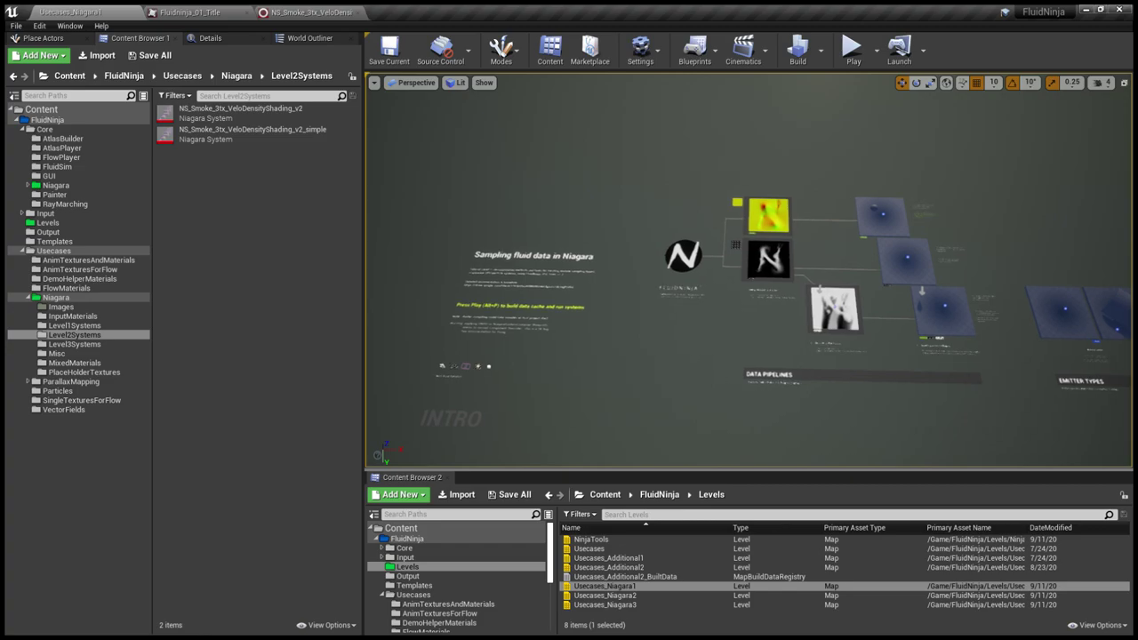
{"action": "mouse_move", "coordinate": [638, 306]}
{"action": "left_mouse_down"}
{"action": "mouse_move", "coordinate": [624, 285]}
{"action": "mouse_move", "coordinate": [640, 315]}
{"action": "left_mouse_up"}
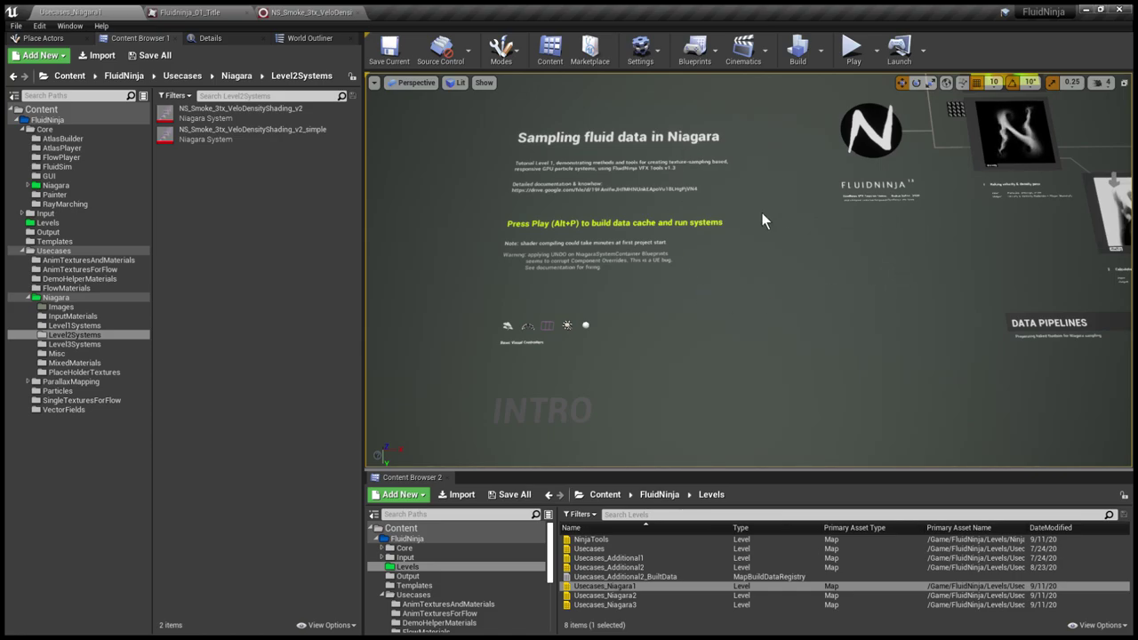
List the Core/Niagara folder and point out the NE_FluidNinja_BaseEmitter emitter and the NM_FluidNinja_MultiTextureModule script
{"action": "left_click", "coordinate": [55, 185]}
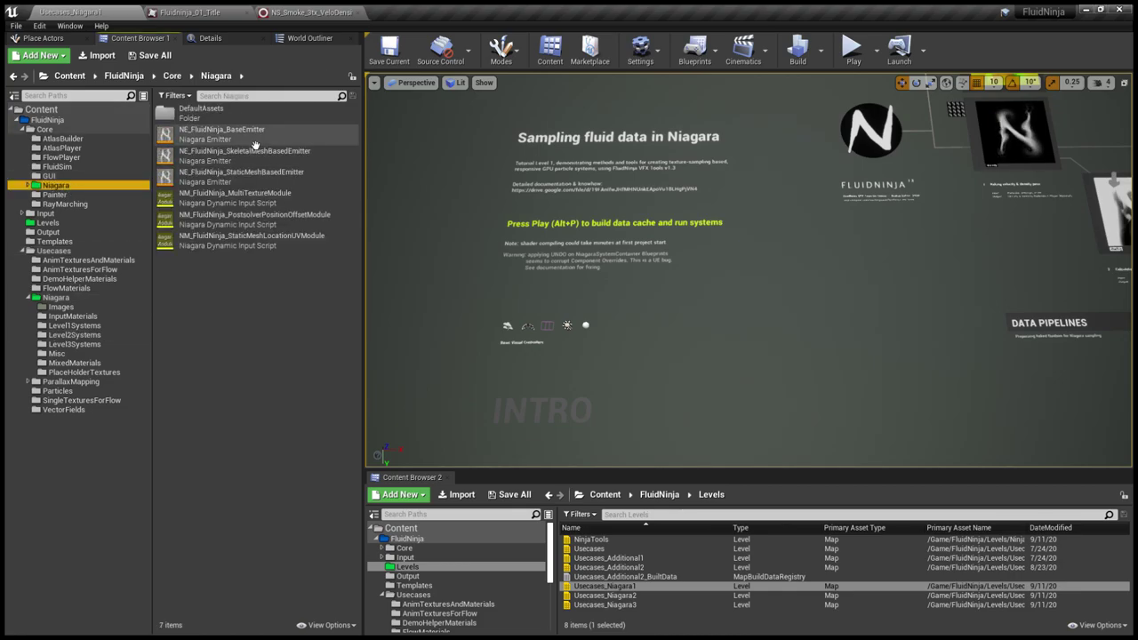
{"action": "left_click", "coordinate": [222, 133]}
{"action": "left_click", "coordinate": [261, 203]}
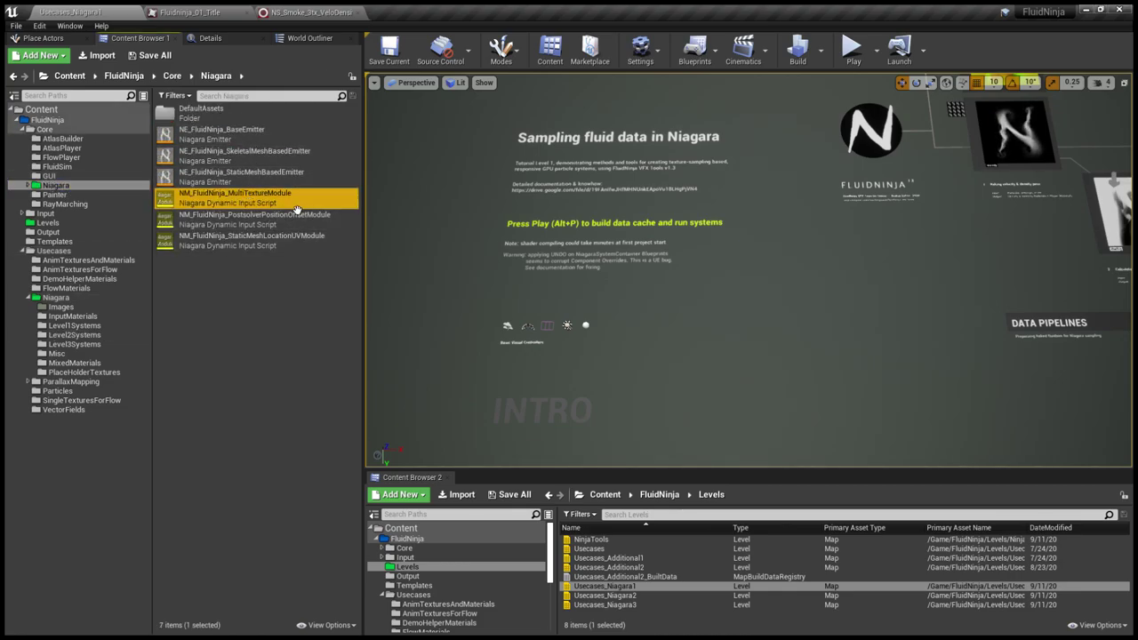